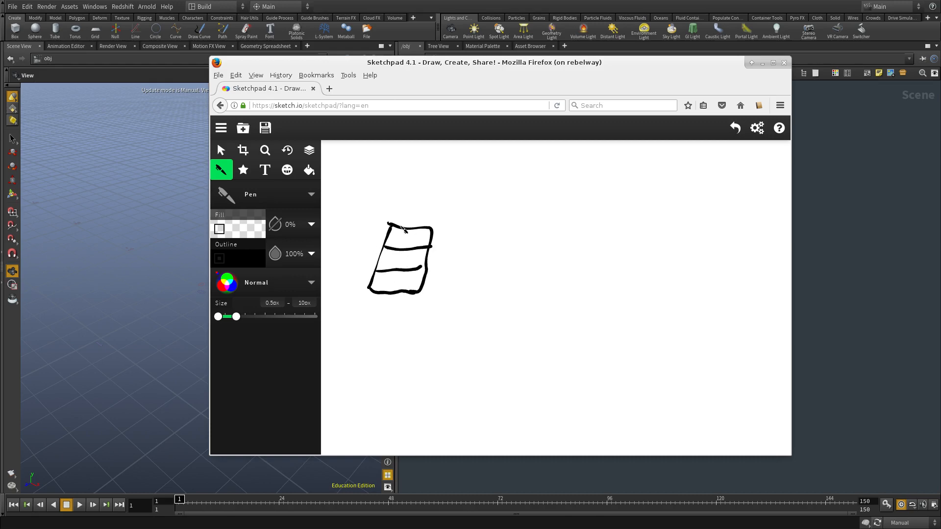
Draw the vertical divisions of the slanted grid and mark its points where the lines cross.
left_click_drag(421, 231, 408, 292)
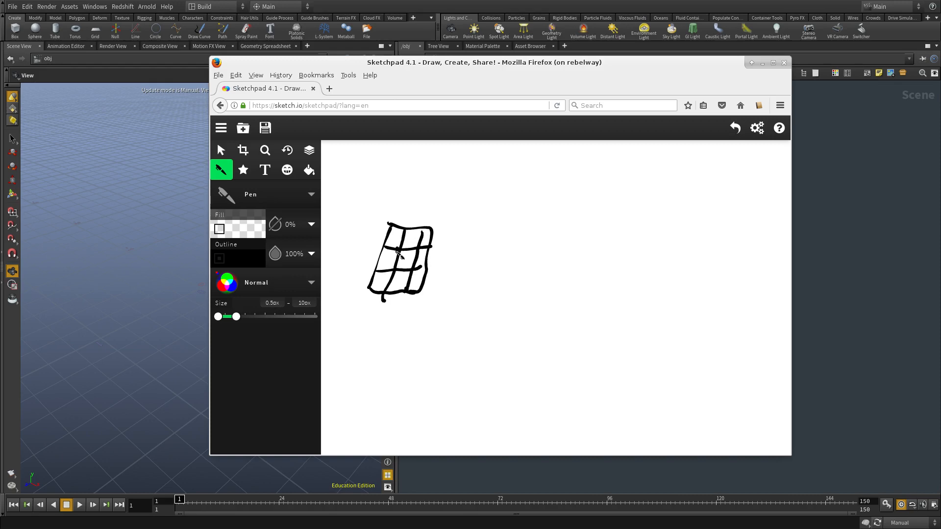
mouse_move(390, 229)
left_mouse_down()
mouse_move(439, 227)
mouse_move(432, 250)
left_mouse_up()
left_click_drag(373, 271, 377, 268)
mouse_move(420, 269)
left_mouse_down()
mouse_move(430, 267)
mouse_move(418, 294)
mouse_move(390, 294)
left_mouse_up()
Draw arrows pointing outward from the grid's left edge and write the attribute names P, Cd, v and N beside the grid.
mouse_move(363, 292)
left_mouse_down()
mouse_move(353, 301)
mouse_move(372, 274)
left_mouse_up()
left_click(354, 278)
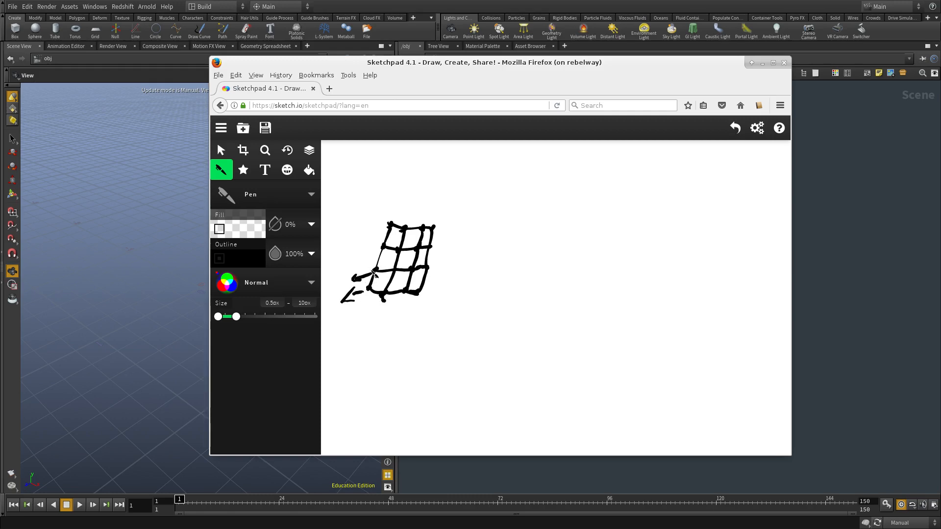
mouse_move(374, 271)
left_mouse_down()
mouse_move(364, 269)
mouse_move(376, 245)
mouse_move(372, 254)
left_mouse_up()
mouse_move(467, 184)
left_mouse_down()
mouse_move(463, 201)
mouse_move(491, 226)
mouse_move(475, 250)
mouse_move(481, 240)
left_mouse_up()
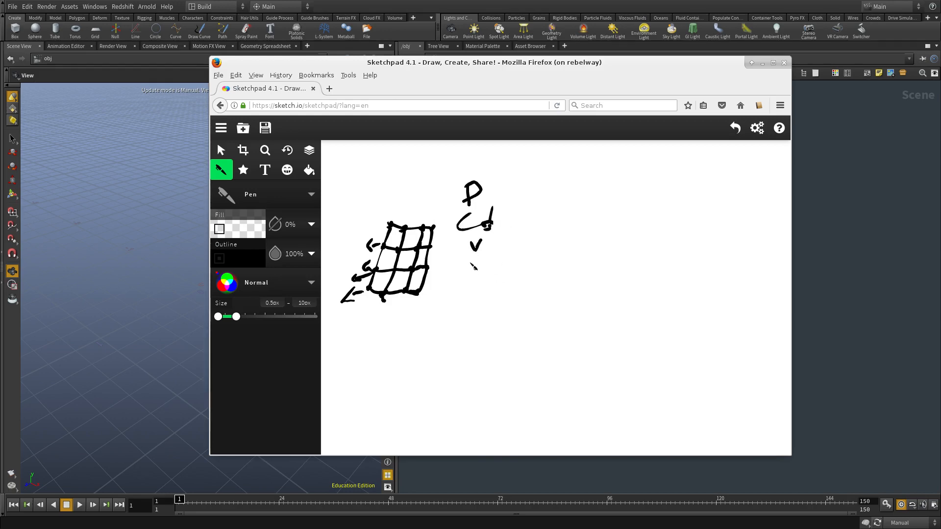
left_click_drag(472, 274, 489, 258)
Sketch a three-dimensional box below the attribute names.
left_click_drag(461, 337, 464, 389)
mouse_move(462, 338)
left_mouse_down()
mouse_move(524, 341)
mouse_move(522, 388)
mouse_move(472, 398)
mouse_move(458, 385)
left_mouse_up()
left_click_drag(483, 307, 460, 339)
mouse_move(482, 305)
left_mouse_down()
mouse_move(532, 309)
mouse_move(520, 339)
mouse_move(535, 350)
mouse_move(524, 390)
left_mouse_up()
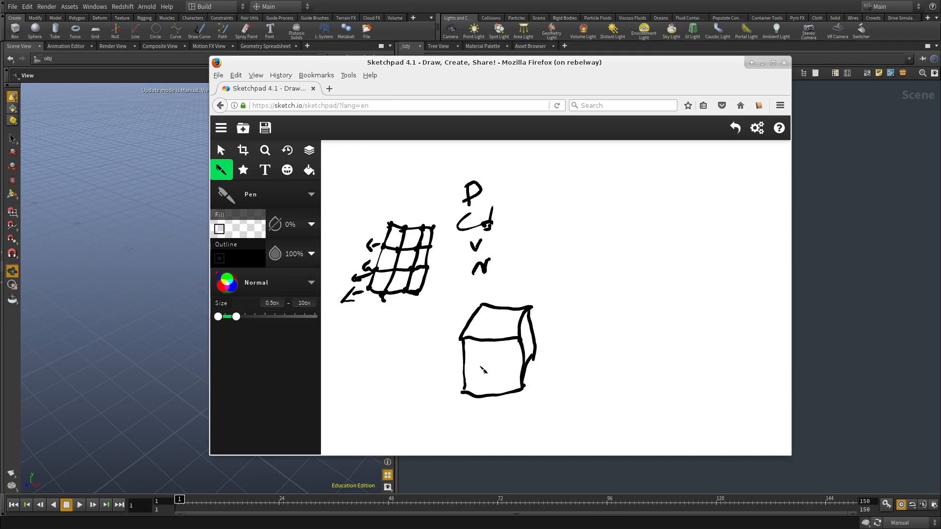
Scatter small dots and short marks over the front and top of the sketched box.
left_click(481, 375)
left_click(470, 387)
left_click(463, 393)
left_click(471, 381)
left_click_drag(477, 374, 475, 378)
left_click(479, 354)
left_click(481, 344)
left_click(481, 333)
left_click(480, 323)
left_click(478, 315)
left_click(493, 363)
left_click(504, 360)
left_click(511, 358)
left_click(504, 359)
left_click_drag(486, 362, 518, 358)
left_click_drag(526, 357, 528, 356)
left_click_drag(470, 349, 477, 355)
Draw roughly horizontal slice lines across the dotted box and outline a small cell at its front upper-left corner.
left_click_drag(471, 387, 486, 384)
key("ctrl+z")
left_click_drag(466, 389, 525, 380)
left_click_drag(465, 377, 527, 365)
left_click_drag(465, 361, 532, 351)
left_click_drag(465, 349, 528, 343)
left_click_drag(464, 326, 530, 335)
mouse_move(474, 315)
left_mouse_down()
mouse_move(521, 321)
mouse_move(472, 344)
left_mouse_up()
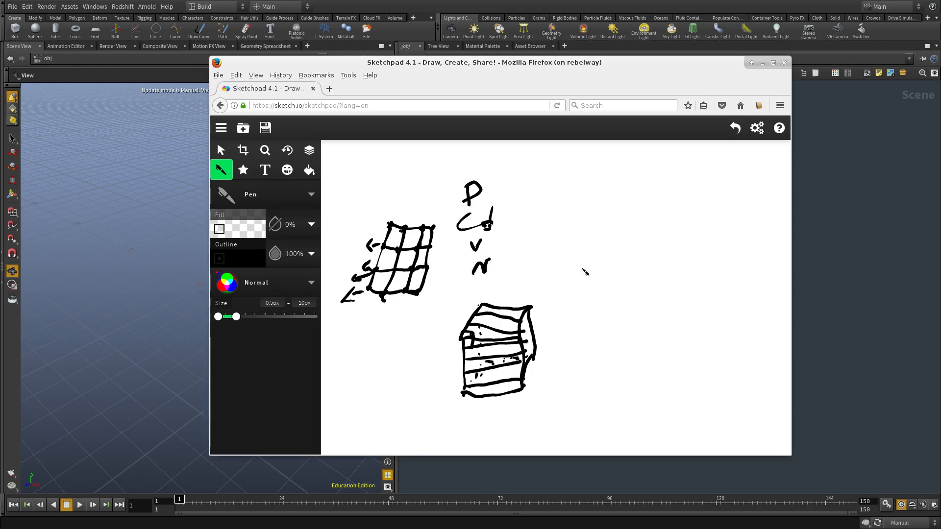
Sketch a larger wireframe box to the right of the attribute names, showing its front, back and connecting edges.
left_click_drag(577, 255, 583, 294)
key("ctrl+z")
left_click_drag(564, 230, 564, 293)
mouse_move(563, 230)
left_mouse_down()
mouse_move(633, 232)
mouse_move(628, 299)
left_mouse_up()
left_click_drag(564, 296, 629, 293)
left_click_drag(562, 294, 584, 269)
left_click_drag(630, 297, 652, 261)
left_click_drag(586, 270, 653, 262)
left_click_drag(581, 214, 585, 268)
mouse_move(565, 229)
left_mouse_down()
mouse_move(577, 213)
mouse_move(655, 204)
left_mouse_up()
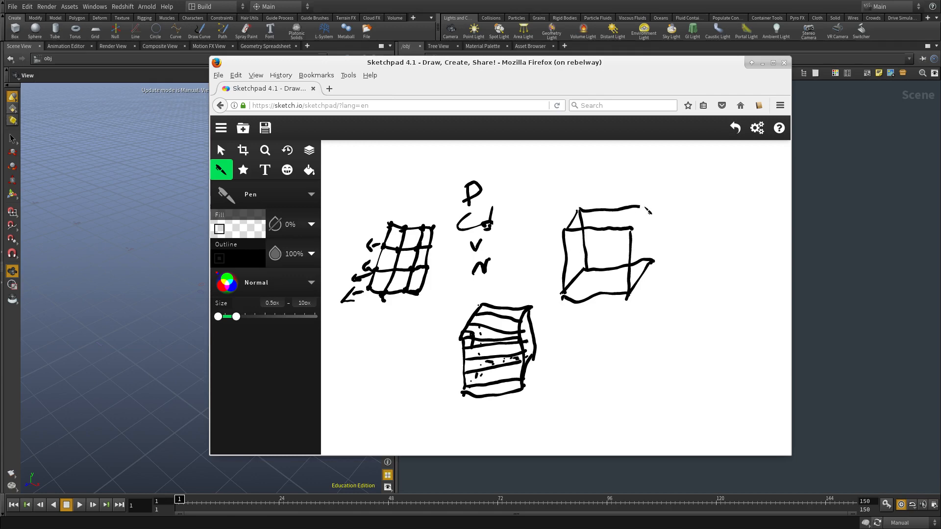
mouse_move(654, 263)
left_mouse_down()
mouse_move(656, 201)
mouse_move(632, 244)
left_mouse_up()
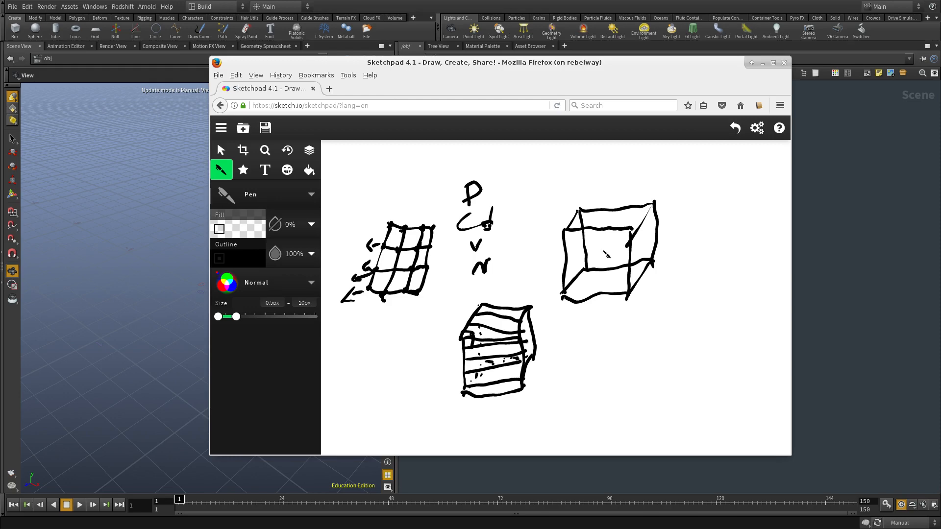
Scribble a solid black ball inside the wireframe box and write "Density" beside the box.
mouse_move(605, 251)
left_mouse_down()
mouse_move(616, 250)
mouse_move(594, 272)
mouse_move(607, 245)
mouse_move(585, 267)
mouse_move(607, 280)
mouse_move(584, 270)
left_mouse_up()
mouse_move(608, 250)
left_mouse_down()
mouse_move(607, 280)
mouse_move(618, 269)
mouse_move(607, 254)
mouse_move(585, 269)
mouse_move(595, 277)
mouse_move(614, 257)
mouse_move(599, 266)
left_mouse_up()
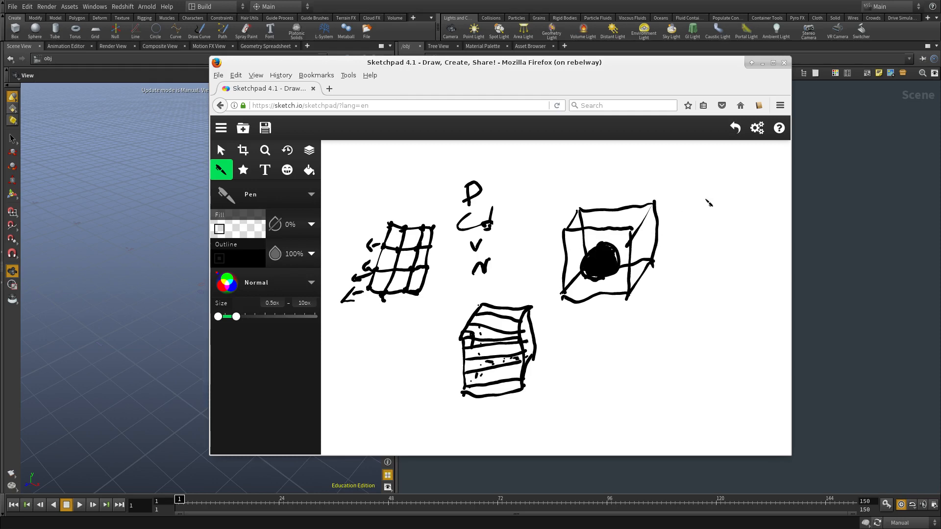
mouse_move(681, 179)
left_mouse_down()
mouse_move(681, 204)
mouse_move(688, 182)
mouse_move(682, 205)
left_mouse_up()
mouse_move(613, 258)
left_mouse_down()
mouse_move(618, 251)
mouse_move(620, 265)
mouse_move(624, 250)
left_mouse_up()
left_click_drag(686, 182, 679, 194)
mouse_move(698, 195)
left_mouse_down()
mouse_move(741, 205)
mouse_move(757, 191)
mouse_move(746, 235)
left_mouse_up()
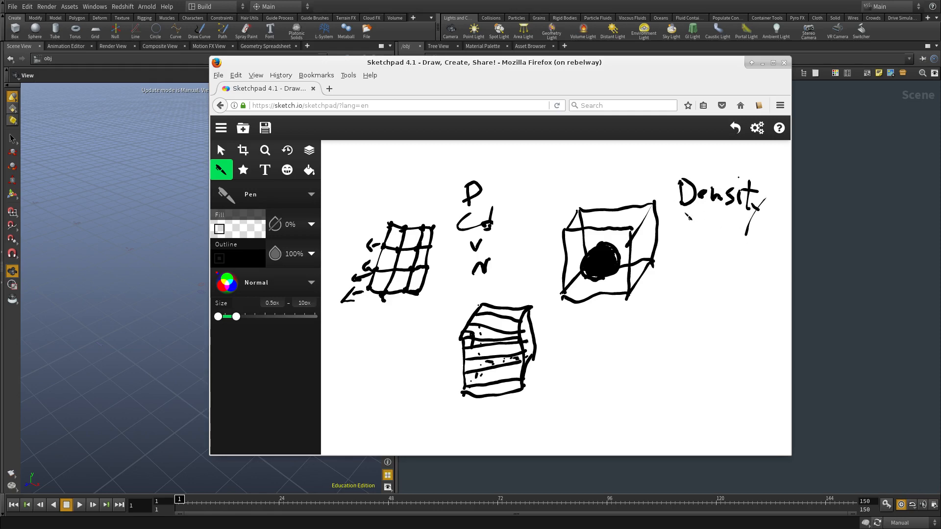
Write "Scalar" and "vector" below Density, and add "vel" with the components x, y and z underneath.
mouse_move(688, 228)
left_mouse_down()
mouse_move(675, 250)
mouse_move(759, 232)
left_mouse_up()
left_click_drag(687, 231, 667, 238)
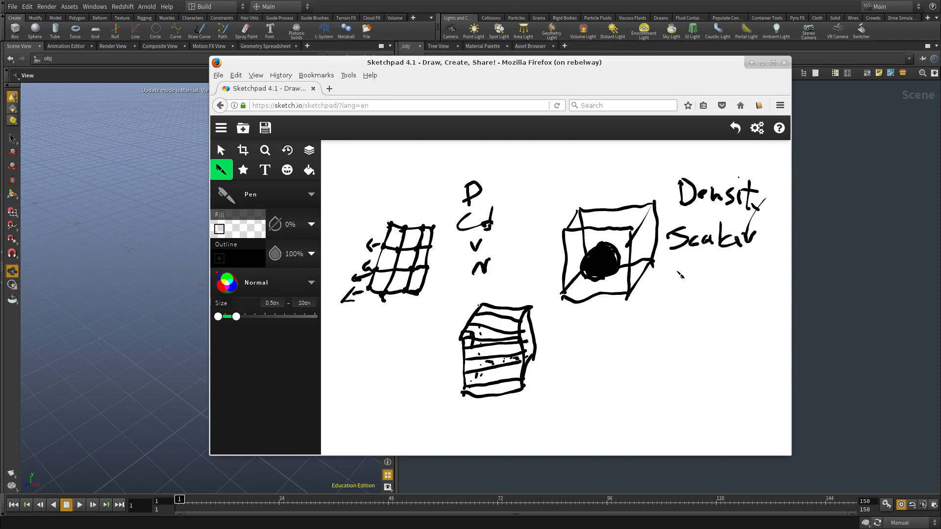
mouse_move(674, 276)
left_mouse_down()
mouse_move(705, 290)
mouse_move(714, 270)
mouse_move(720, 288)
mouse_move(734, 282)
left_mouse_up()
left_click_drag(671, 275, 691, 276)
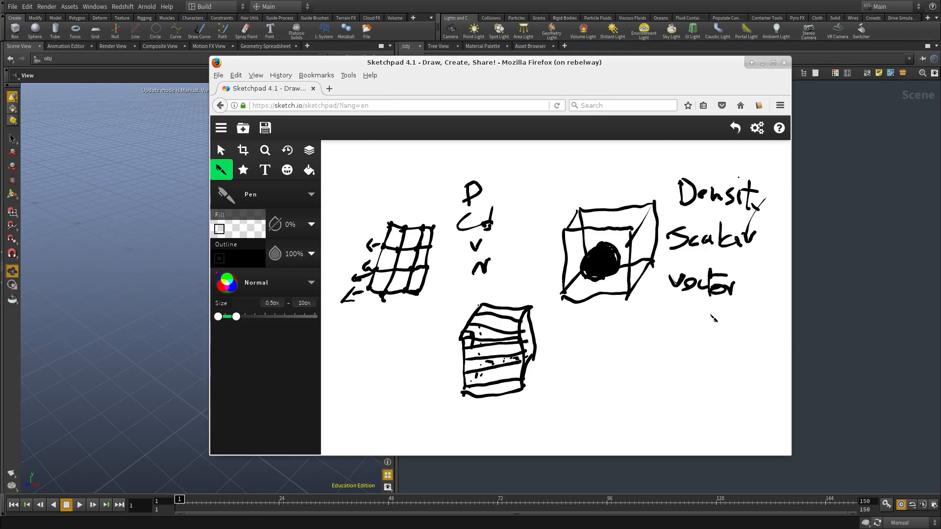
mouse_move(702, 317)
left_mouse_down()
mouse_move(726, 316)
mouse_move(731, 302)
mouse_move(729, 319)
mouse_move(754, 303)
mouse_move(742, 353)
left_mouse_up()
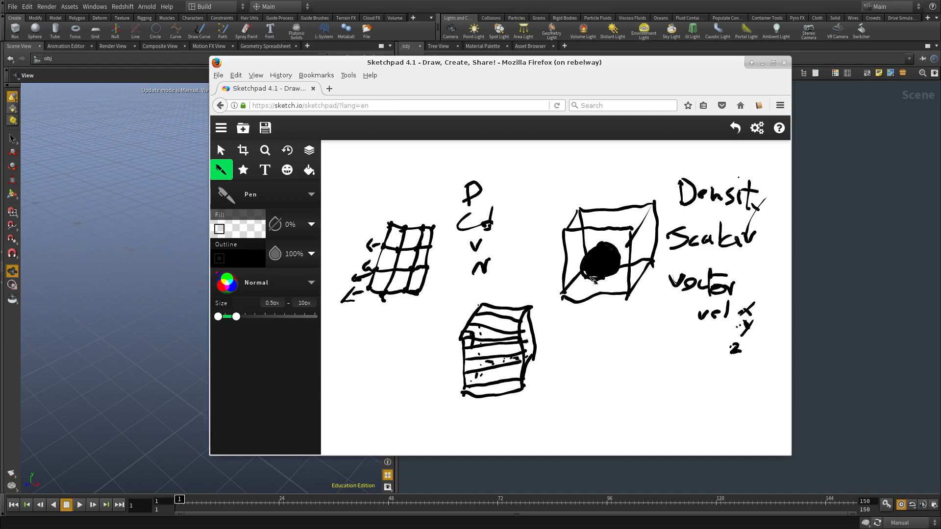
Scatter dots and short marks through the wireframe box and add strokes with an arrow at the grid's right side.
left_click(568, 237)
left_click(575, 236)
left_click(580, 236)
left_click(597, 231)
left_click(569, 247)
mouse_move(574, 254)
left_mouse_down()
mouse_move(599, 225)
mouse_move(622, 219)
left_mouse_up()
left_click(639, 247)
left_click_drag(645, 251, 650, 257)
left_click(649, 228)
mouse_move(406, 267)
left_mouse_down()
mouse_move(436, 256)
mouse_move(430, 262)
left_mouse_up()
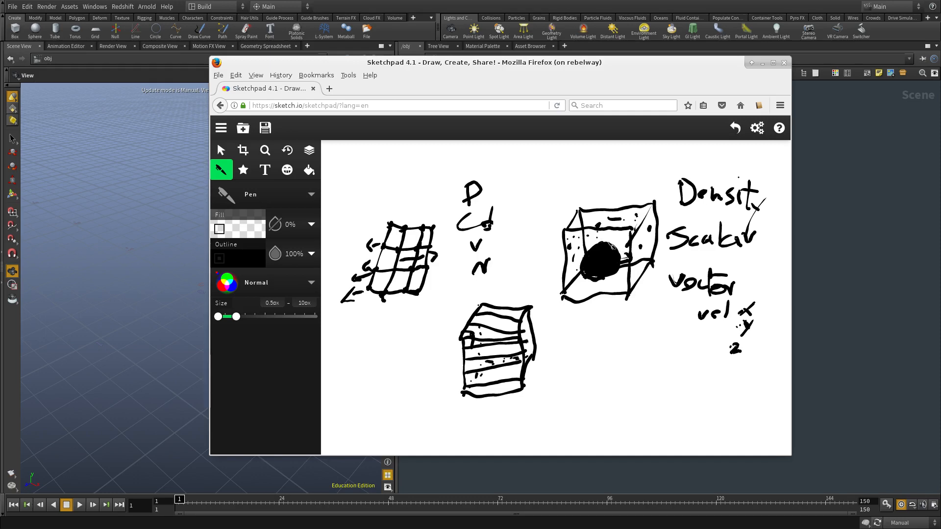
Add more dots in the wireframe box's upper-left area and sketch a curved outline around the black ball.
left_click_drag(583, 246, 572, 249)
left_click_drag(569, 237, 577, 248)
mouse_move(572, 252)
left_mouse_down()
mouse_move(603, 284)
mouse_move(618, 255)
left_mouse_up()
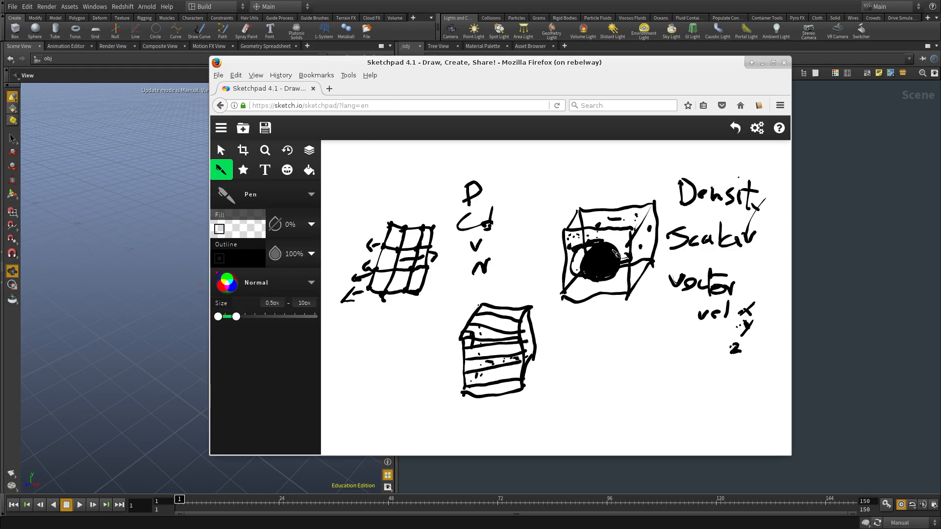
left_click(562, 265)
left_click_drag(617, 255, 627, 255)
left_click_drag(590, 277, 597, 291)
Switch to Houdini and place a Geometry node in the object network.
left_click(859, 325)
key("Tab")
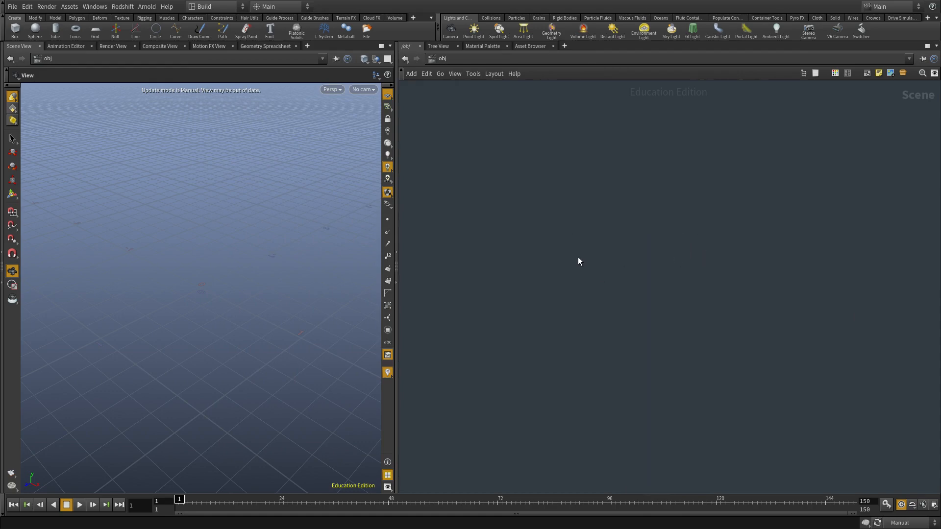
key("Tab")
type("geo")
key("Return")
left_click(581, 280)
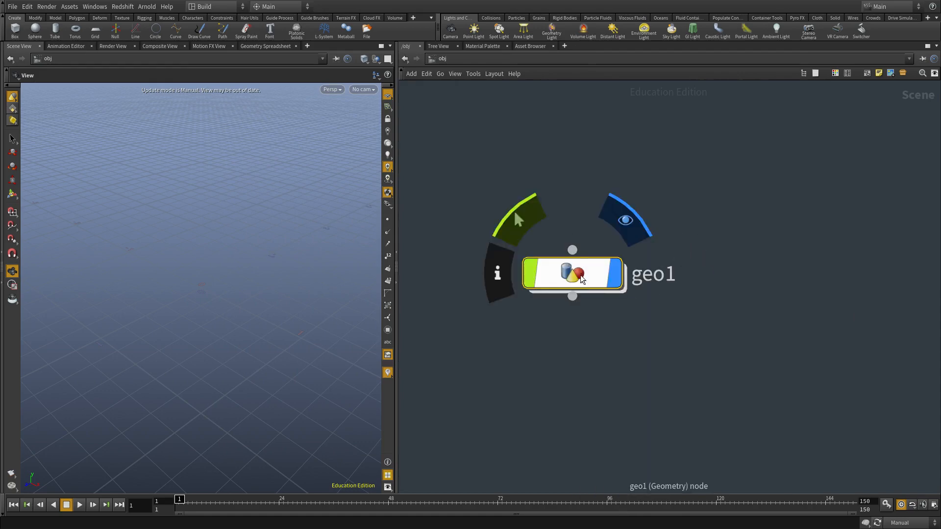
Add a Box node inside geo1 and have the scene refresh with Auto Update.
key("i")
key("Tab")
type("box")
key("Return")
left_click(574, 234)
mouse_move(232, 253)
left_mouse_down()
mouse_move(239, 266)
mouse_move(223, 245)
mouse_move(237, 254)
left_mouse_up()
key("space+h")
key("F9")
right_click_drag(237, 255, 210, 282)
key("shift+w")
mouse_move(210, 281)
left_mouse_down()
mouse_move(238, 291)
mouse_move(243, 272)
mouse_move(218, 290)
left_mouse_up()
key("shift+w")
Add an IsoOffset node below box1, connect the box to its first input and display it.
left_click(528, 299)
key("o")
key("o")
key("Tab")
type("iso")
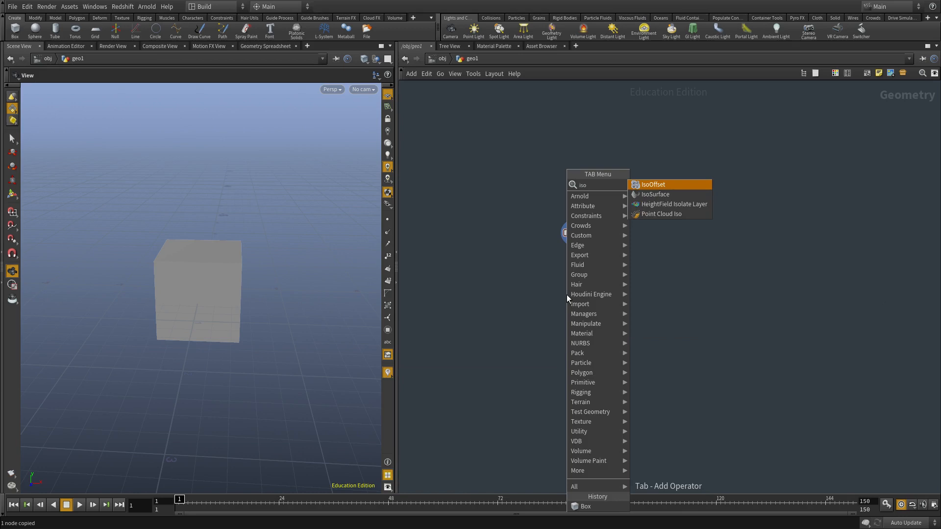
key("Return")
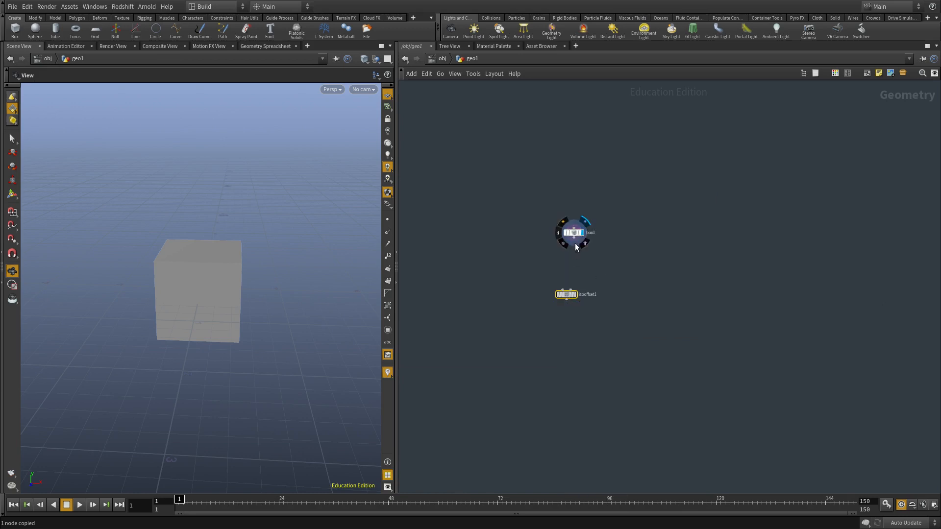
left_click(575, 240)
left_click(566, 287)
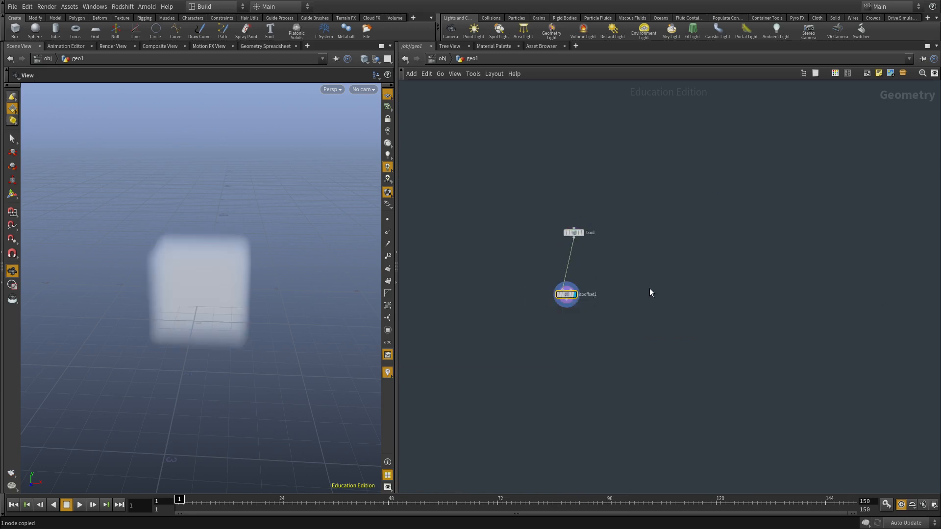
Set the IsoOffset node's Uniform Sampling Divs to 100.
middle_click_drag(649, 288, 627, 305)
left_click_drag(252, 292, 213, 311)
scroll(637, 267, "up", 3)
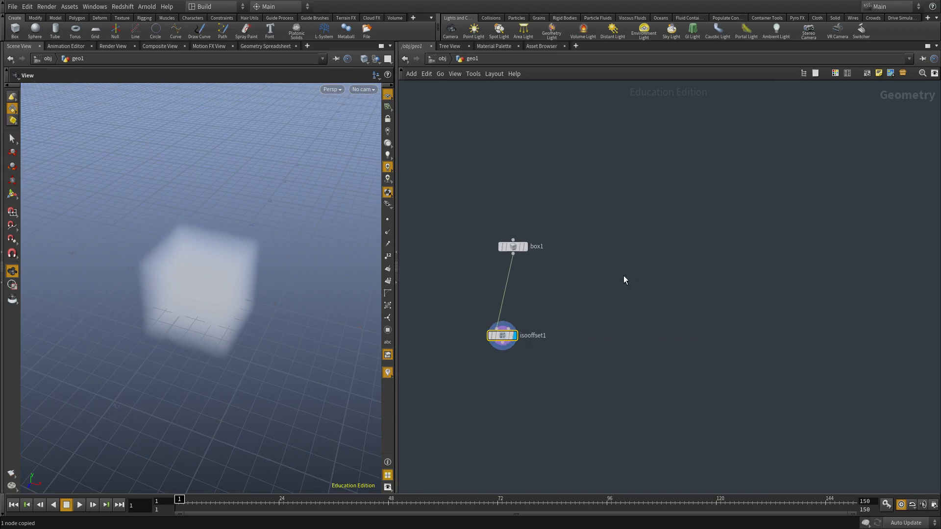
key("p")
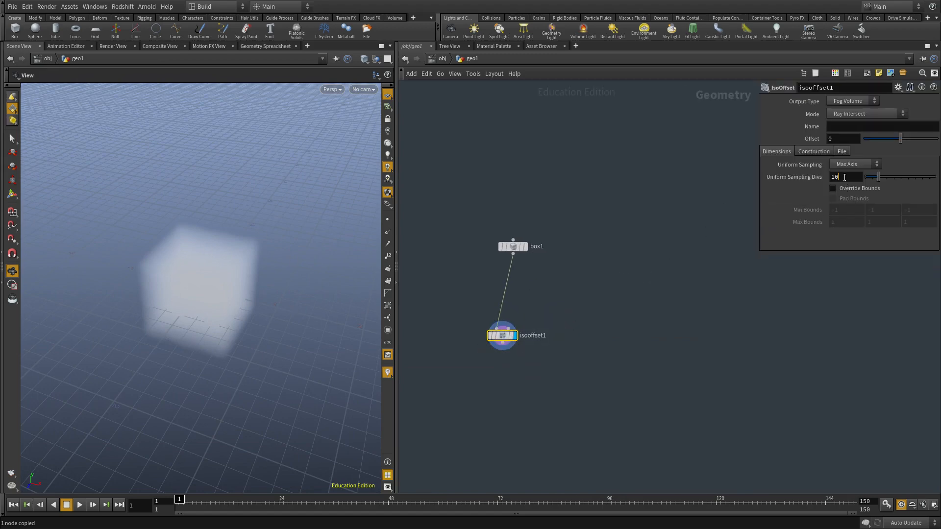
key("Return")
left_click_drag(183, 294, 191, 259)
right_click_drag(190, 258, 241, 263)
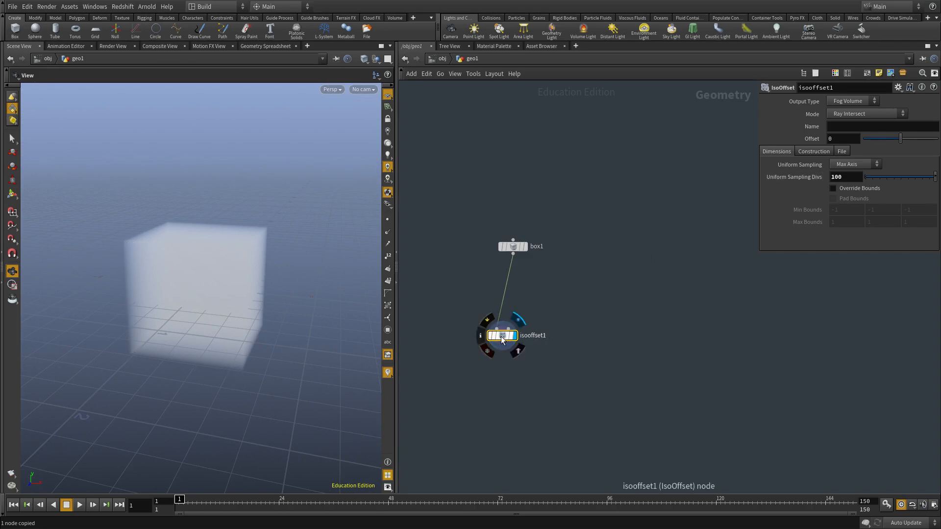
Set the IsoOffset volume's name to density and inspect the node's information.
middle_click_drag(503, 335, 607, 355)
mouse_move(195, 295)
left_mouse_down()
mouse_move(181, 284)
mouse_move(203, 310)
left_mouse_up()
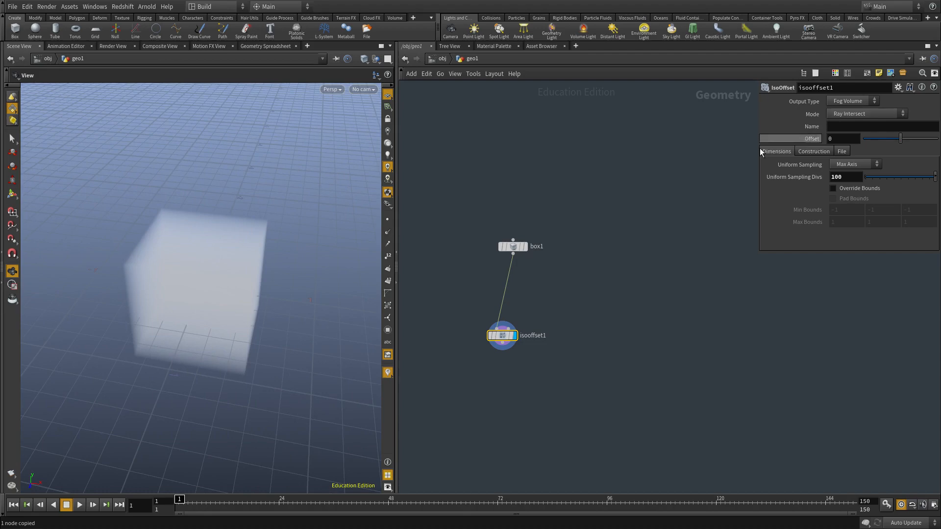
middle_click_drag(510, 338, 625, 355)
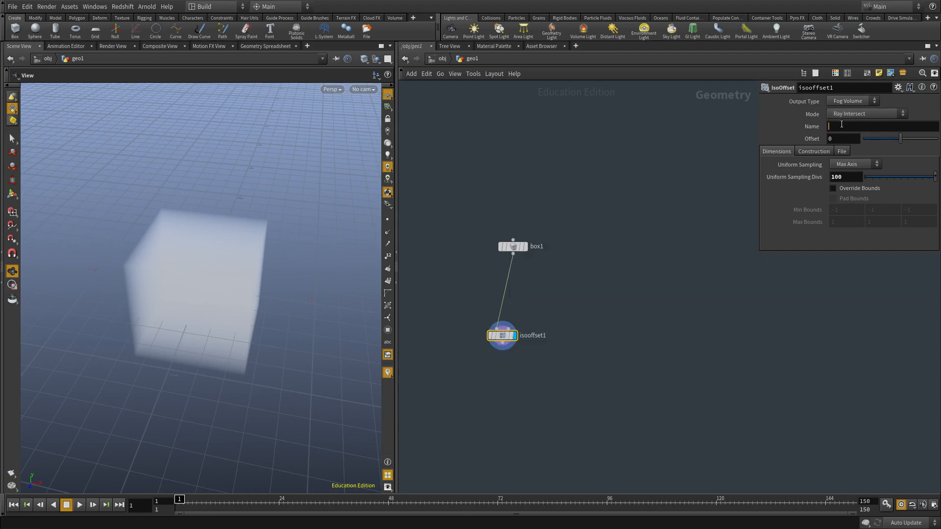
key("Return")
middle_click_drag(655, 323, 659, 291)
middle_click_drag(510, 301, 549, 326)
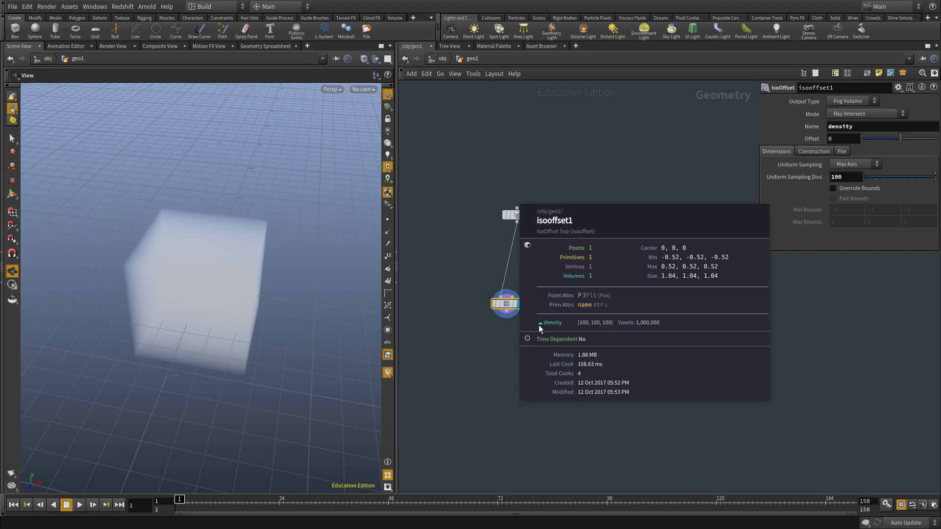
middle_click_drag(632, 325, 519, 344)
key("Tab")
type("pointvop")
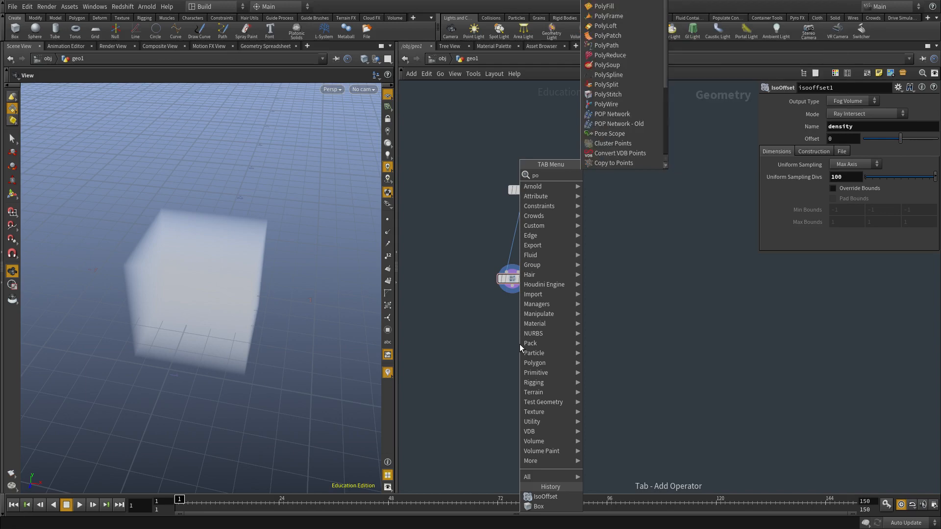
key("BackSpace")
key("BackSpace")
key("BackSpace")
key("BackSpace")
key("BackSpace")
key("BackSpace")
key("BackSpace")
key("BackSpace")
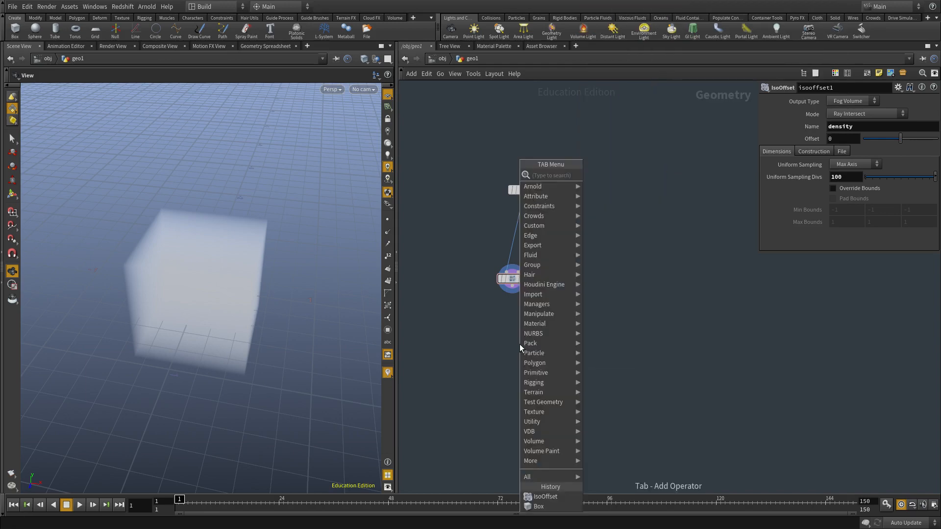
Add a Volume VOP node below isooffset1, connect isooffset1 to its first input and display it.
type("volumevop")
key("Return")
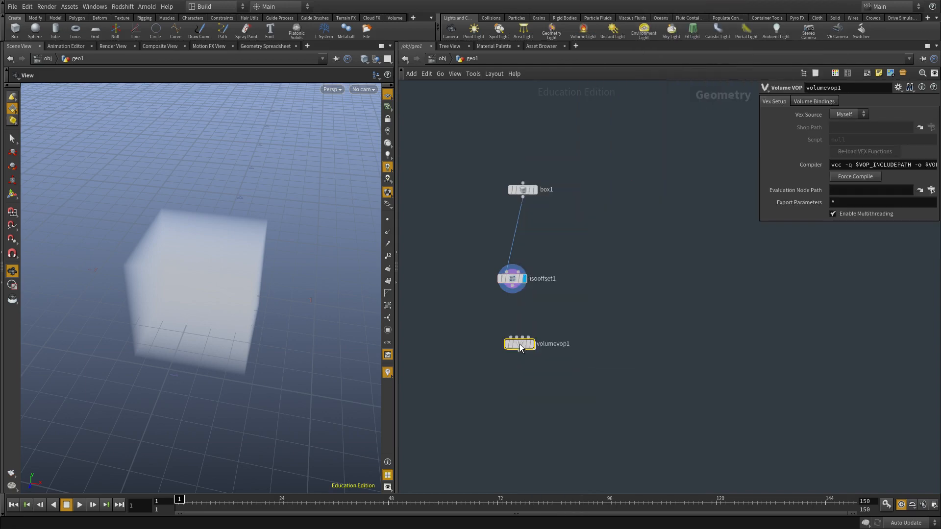
left_click(512, 286)
left_click(510, 337)
left_click(531, 343)
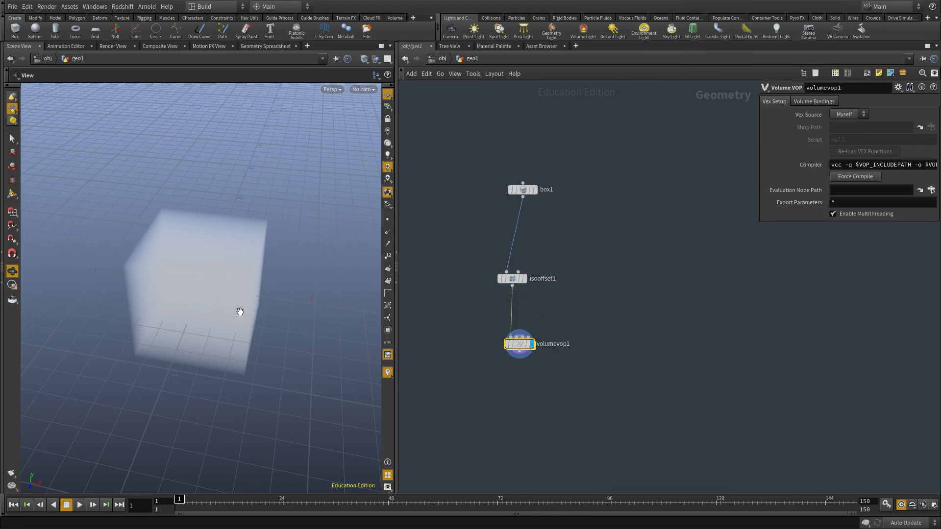
Enter the volumevop1 network and examine the density connection between the global parameters and the output node.
double_click(519, 344)
left_click_drag(635, 234, 684, 275)
scroll(696, 302, "up", 3)
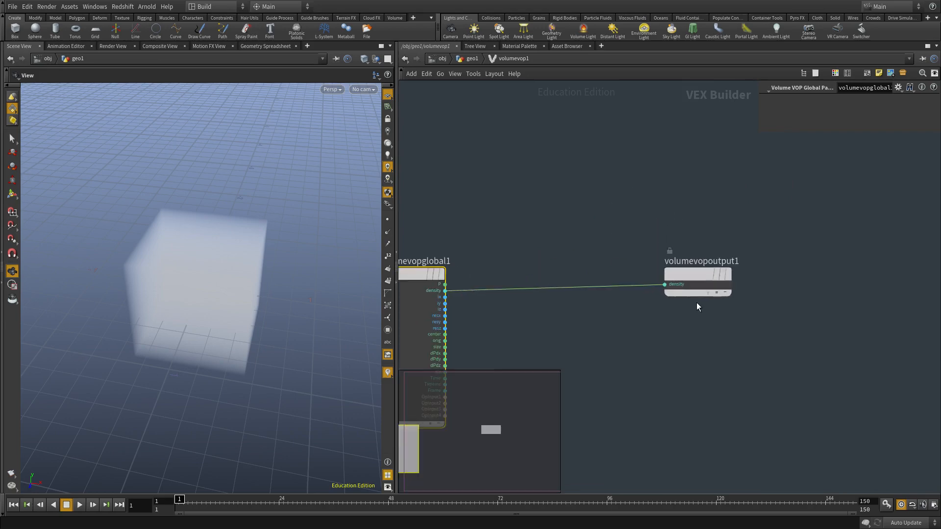
scroll(665, 287, "up", 3)
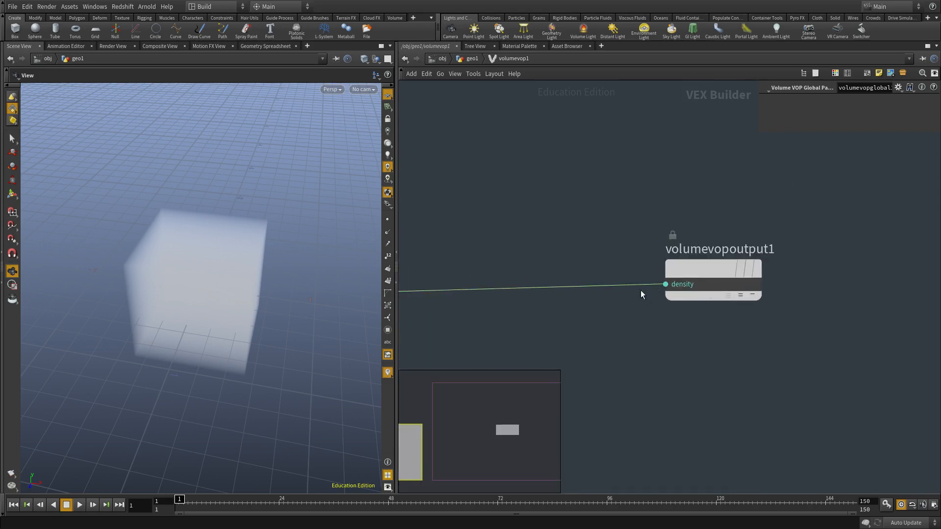
middle_click_drag(612, 369, 612, 358)
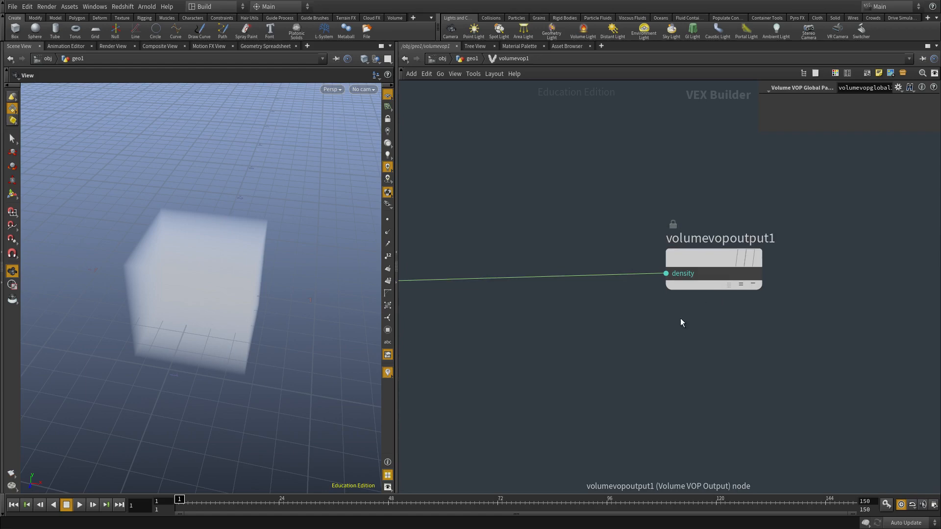
scroll(700, 304, "down", 3)
scroll(607, 297, "up", 1)
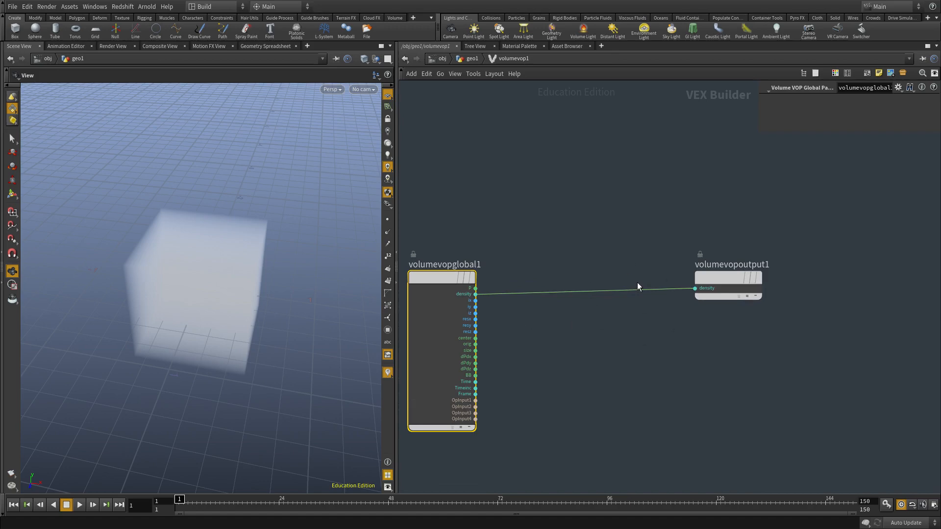
Add a Multiply node and an Anti-Aliased Noise node to the volumevop1 network.
key("Tab")
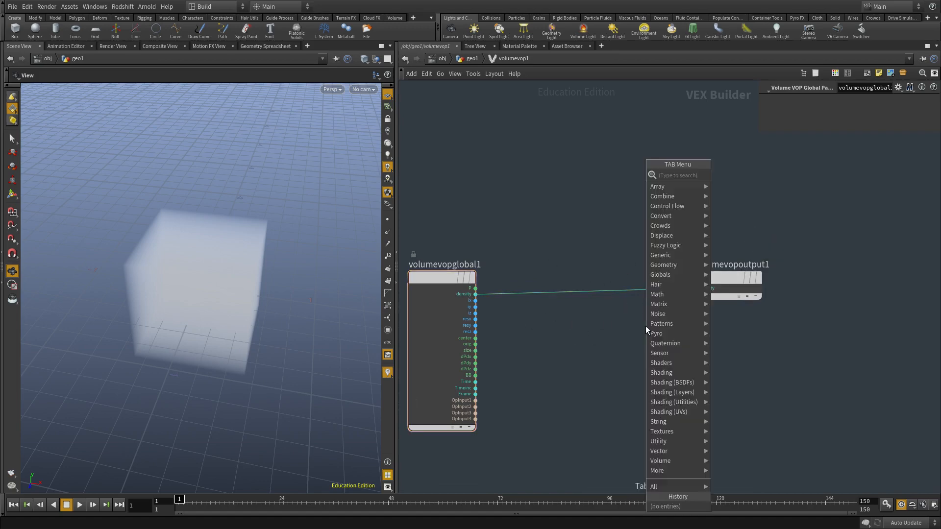
type("mu")
key("Return")
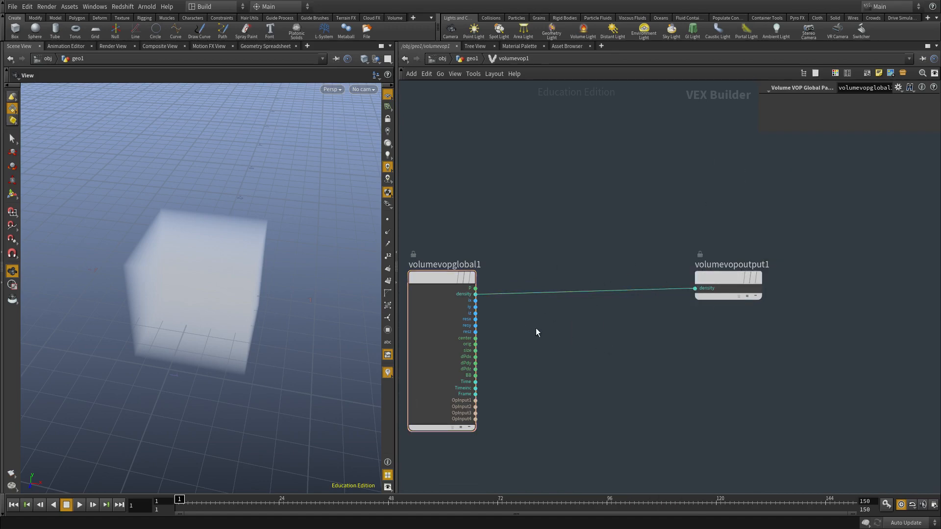
left_click(542, 333)
key("Tab")
mouse_move(558, 313)
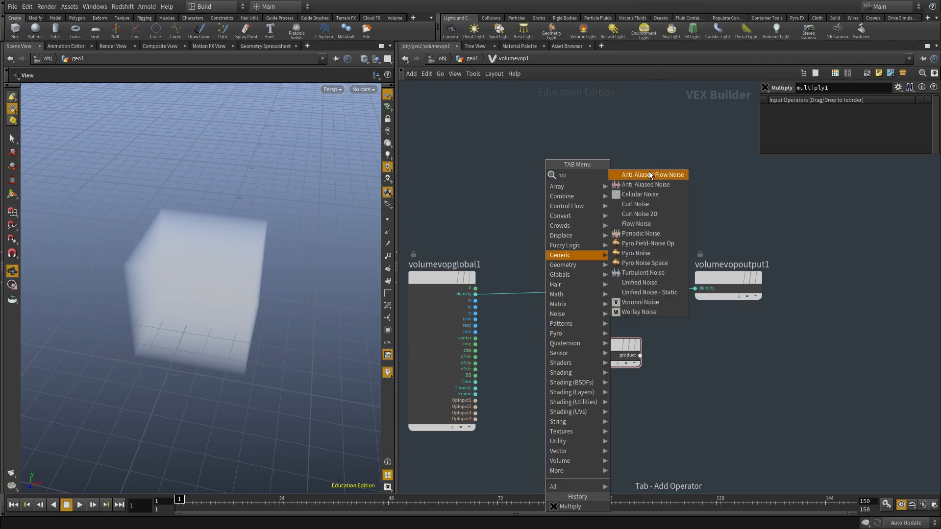
left_click(649, 171)
left_click(542, 219)
Wire P into the noise position, density and noise into multiply1, and the product into the output's density.
left_click(475, 288)
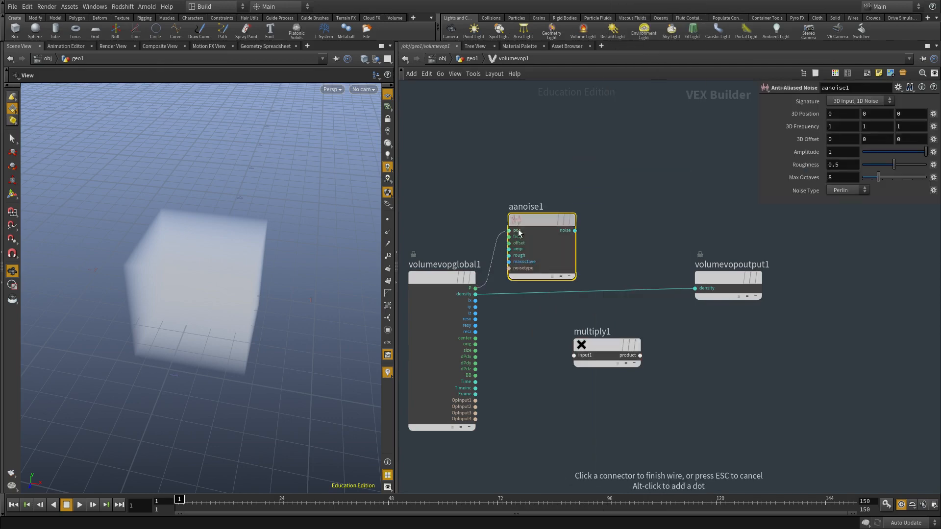
left_click(509, 231)
left_click(475, 294)
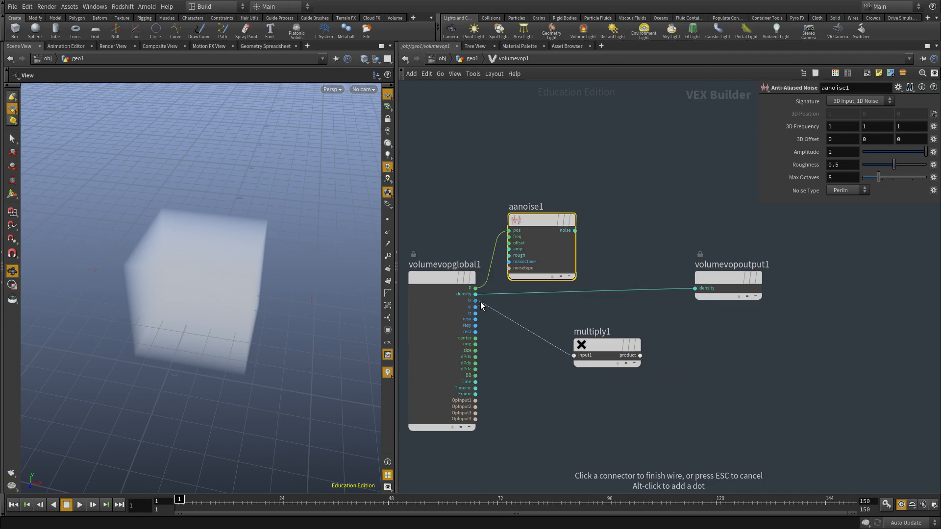
left_click(574, 355)
left_click(574, 361)
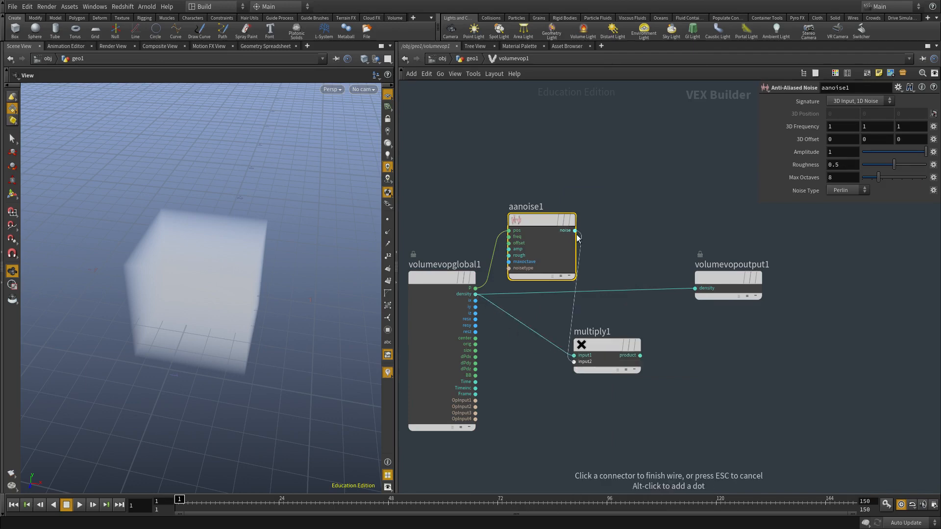
left_click(575, 231)
left_click(640, 355)
left_click(696, 288)
Set the Anti-Aliased Noise amplitude to 13.
left_click_drag(225, 306, 168, 218)
middle_click_drag(804, 153, 862, 130)
scroll(622, 260, "down", 2)
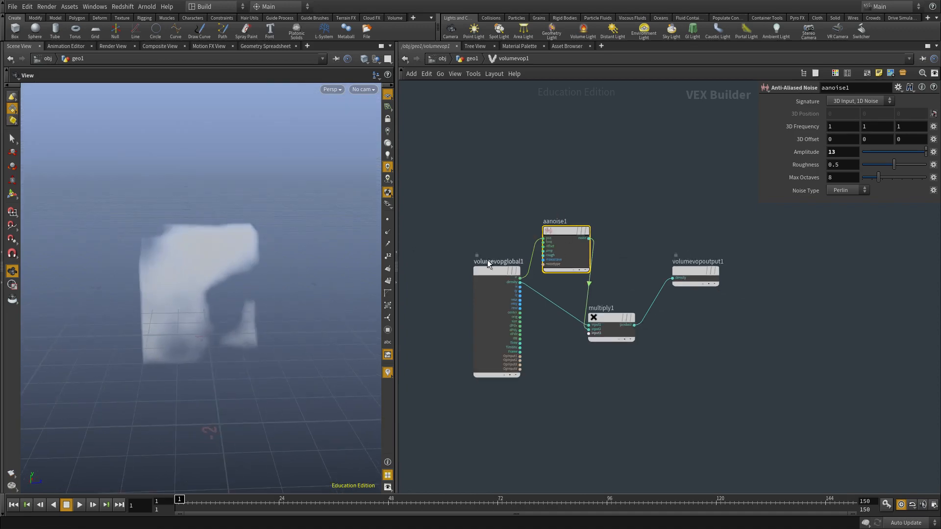
Move aanoise1 away from multiply1 and insert a Clamp node on the wire between them.
left_click_drag(508, 235, 551, 279)
left_click_drag(557, 230, 484, 238)
left_click(520, 257)
scroll(545, 248, "up", 2)
key("Tab")
type("cl")
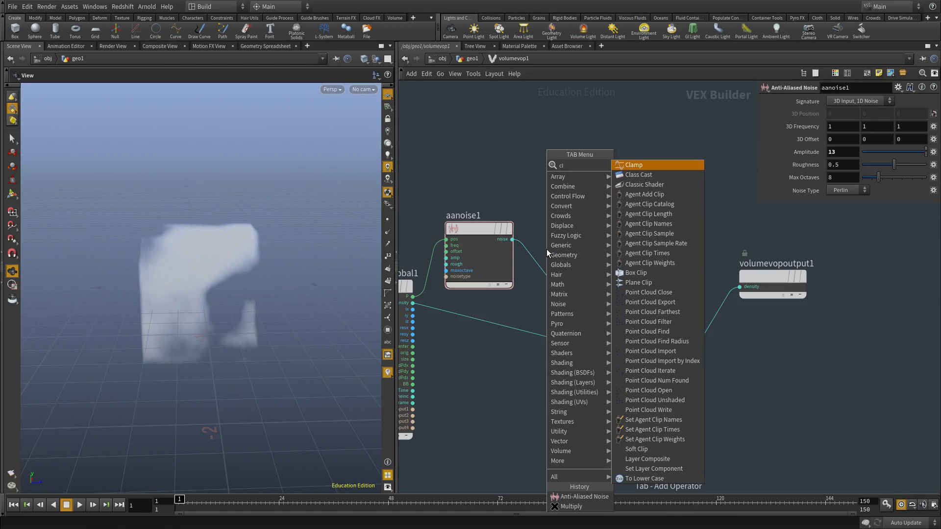
key("Escape")
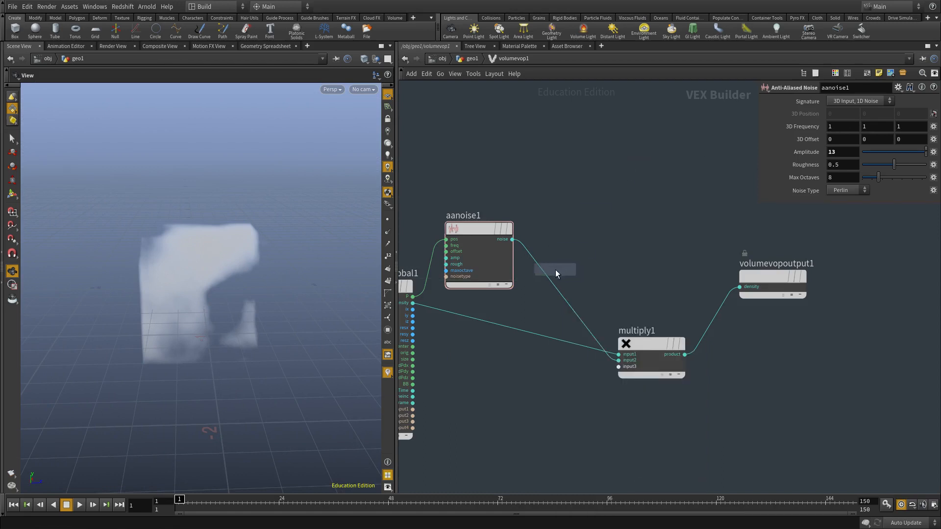
left_click(558, 269)
left_click_drag(560, 269, 554, 271)
left_click_drag(586, 203, 587, 306)
Set the Clamp node's Min to 0.108 and check the fog volume from several angles.
left_click_drag(175, 243, 133, 256)
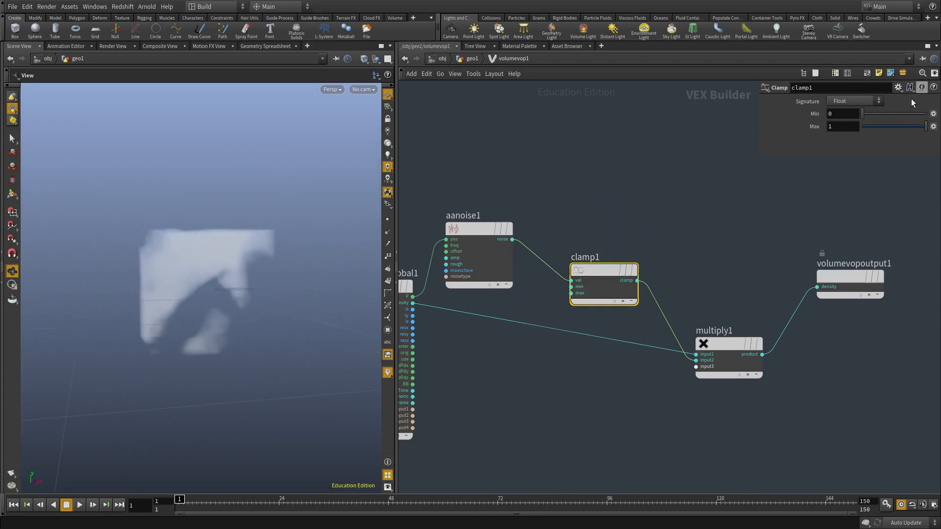
left_click_drag(869, 115, 870, 115)
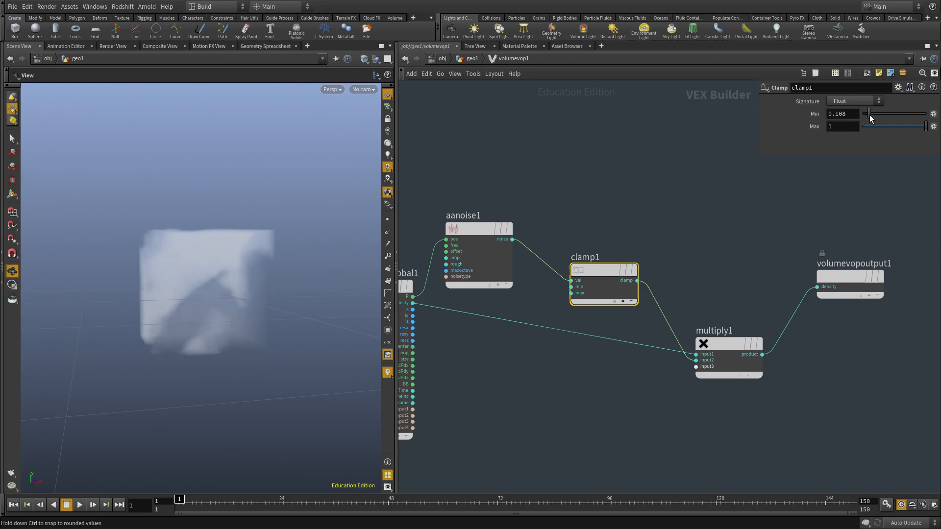
mouse_move(269, 318)
left_mouse_down()
mouse_move(212, 343)
mouse_move(275, 328)
left_mouse_up()
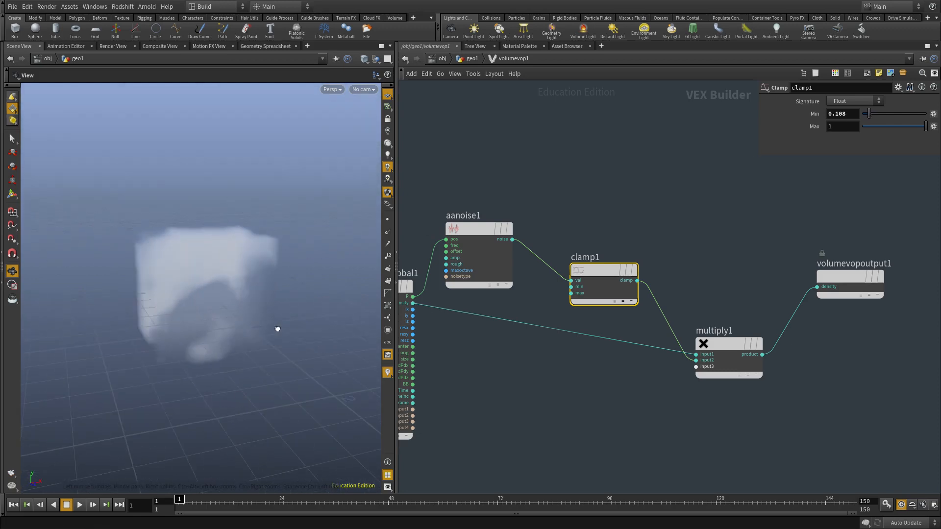
left_click_drag(195, 301, 298, 330)
Set the Anti-Aliased Noise 3D Frequency to 7 on all three axes and inspect the volume.
left_click(468, 271)
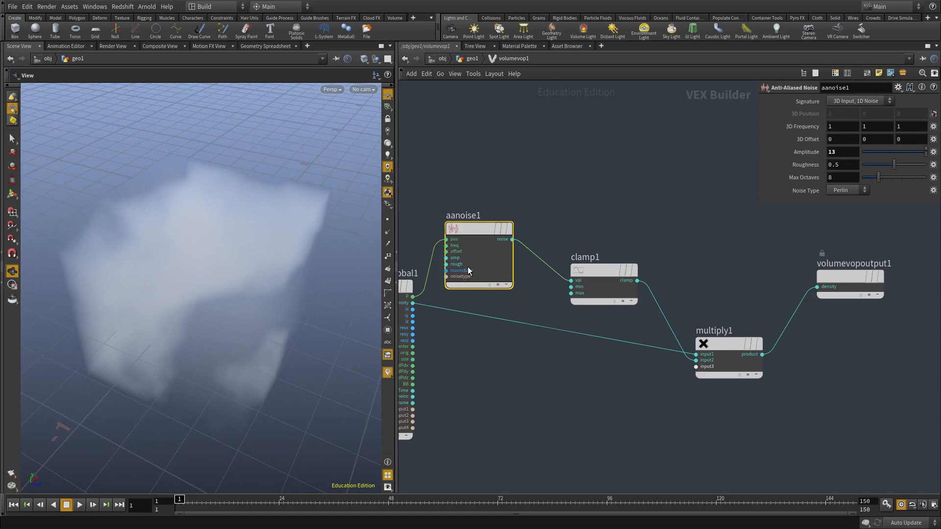
middle_click_drag(787, 126, 820, 111)
scroll(176, 268, "down", 4)
left_click_drag(176, 268, 190, 331)
left_click(599, 146)
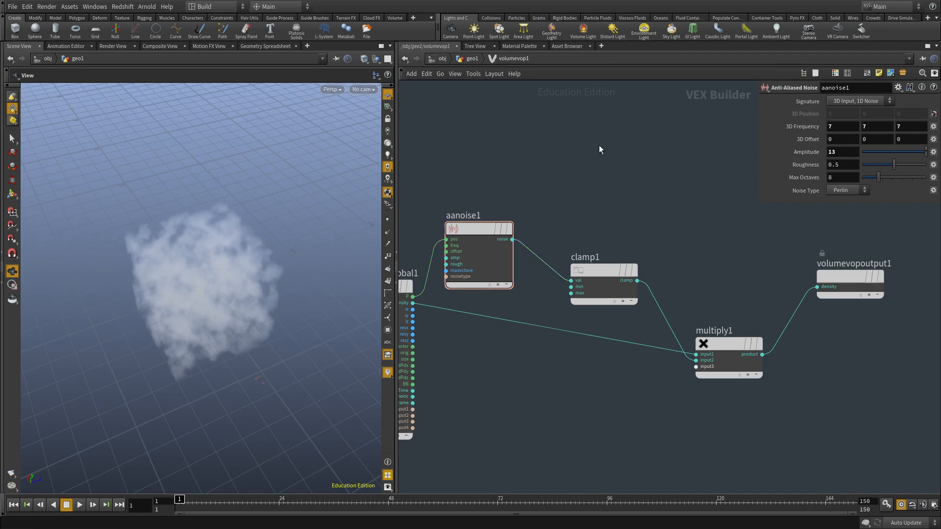
left_click_drag(119, 316, 102, 286)
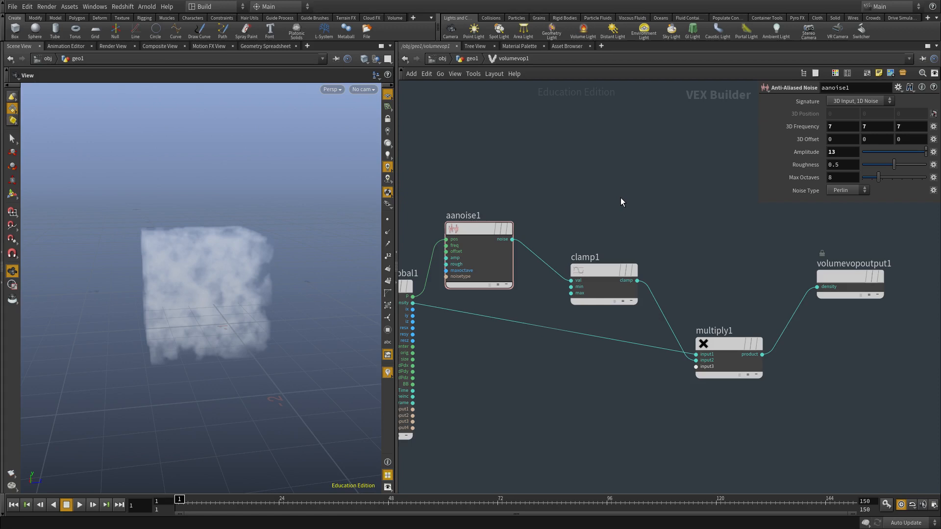
Return to the geo1 network, add and display a Platonic Solids node, and set its solid type to Utah Teapot.
key("u")
middle_click_drag(558, 271, 567, 335)
left_click(529, 253)
scroll(544, 283, "up", 3)
key("Tab")
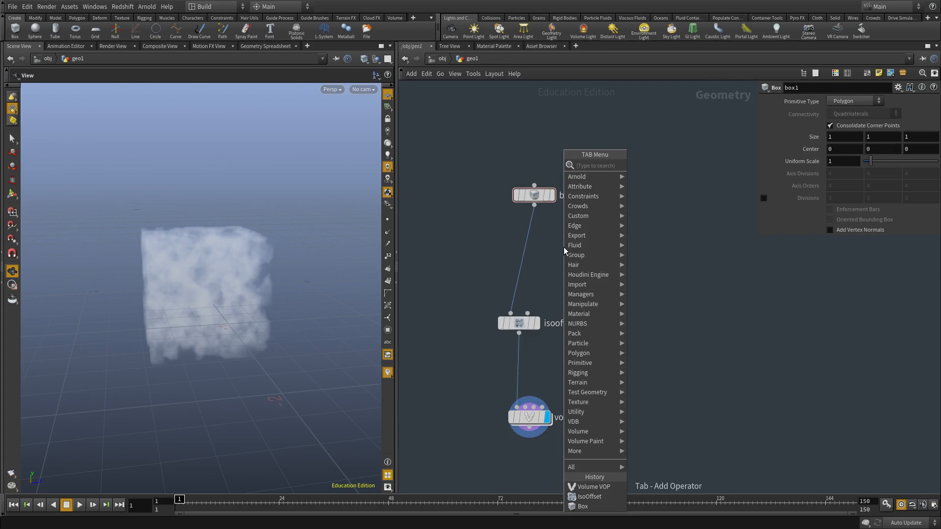
type("plat")
key("Return")
left_click(563, 247)
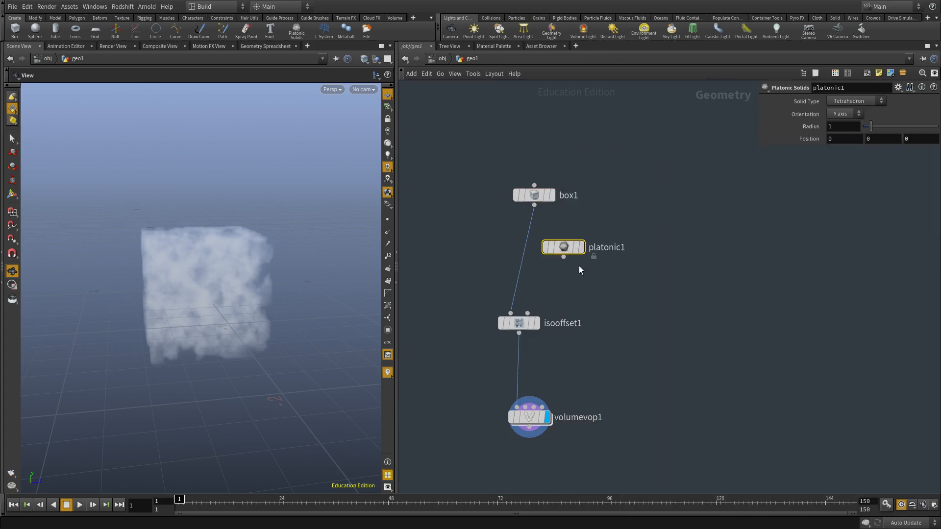
left_click(581, 247)
left_click(857, 100)
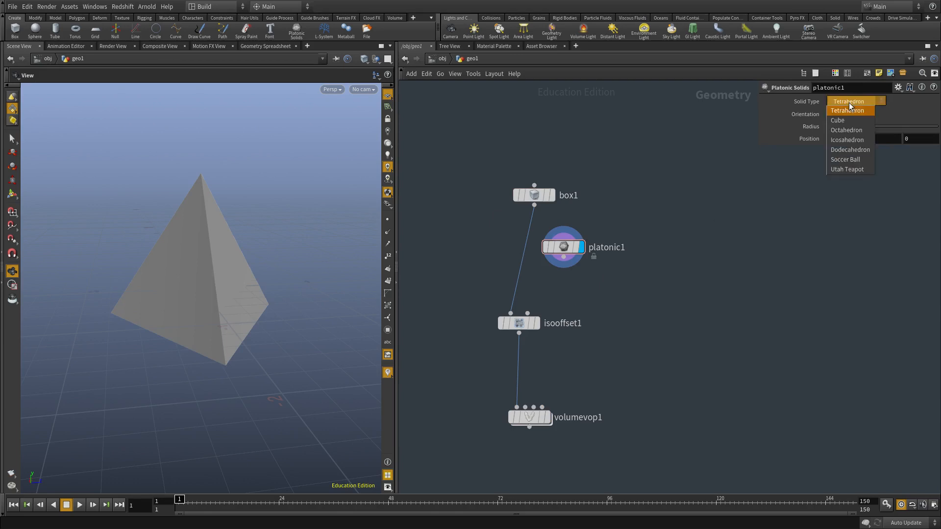
left_click(851, 168)
Connect platonic1 to isooffset1's first input in place of box1 and display volumevop1.
left_click(511, 313)
left_click(563, 258)
left_click_drag(593, 301, 491, 346)
middle_click_drag(529, 300, 528, 273)
left_click_drag(203, 288, 233, 305)
key("r")
left_click_drag(598, 368, 495, 414)
middle_click_drag(653, 371, 658, 328)
left_click_drag(152, 286, 237, 281)
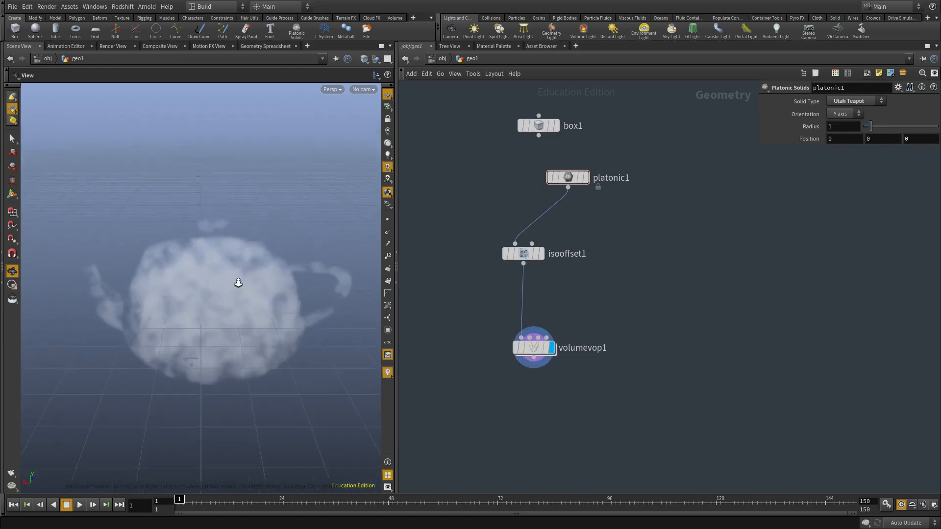
Enter the volumevop1 network and view the noisy teapot volume.
double_click(533, 347)
left_click_drag(202, 225, 84, 260)
left_click_drag(128, 224, 147, 237)
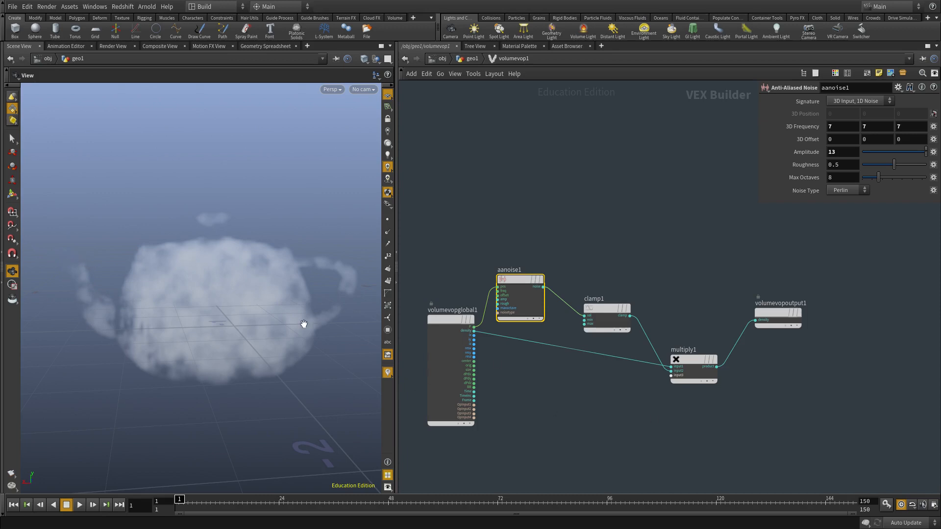
Wire density straight into the output for comparison, and reconnect the multiply1 product to it.
left_click(471, 332)
left_click(755, 320)
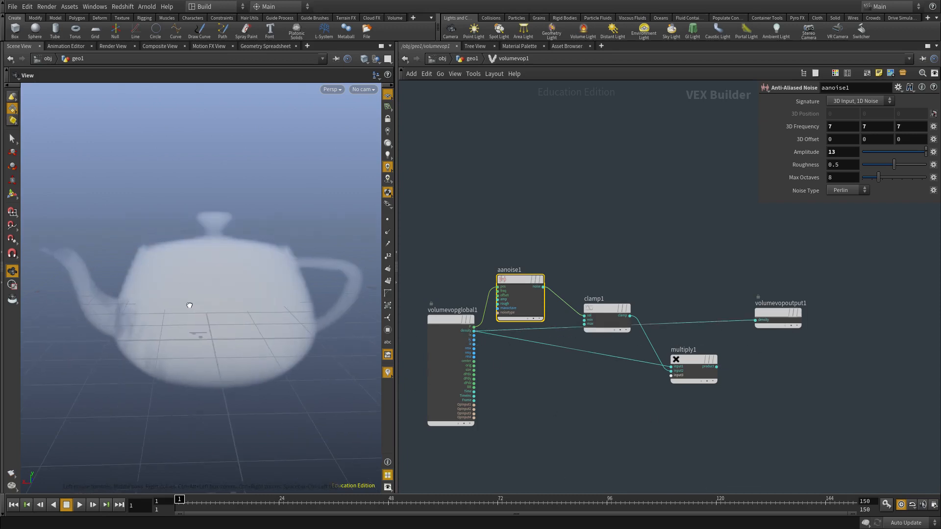
left_click(716, 366)
left_click(755, 320)
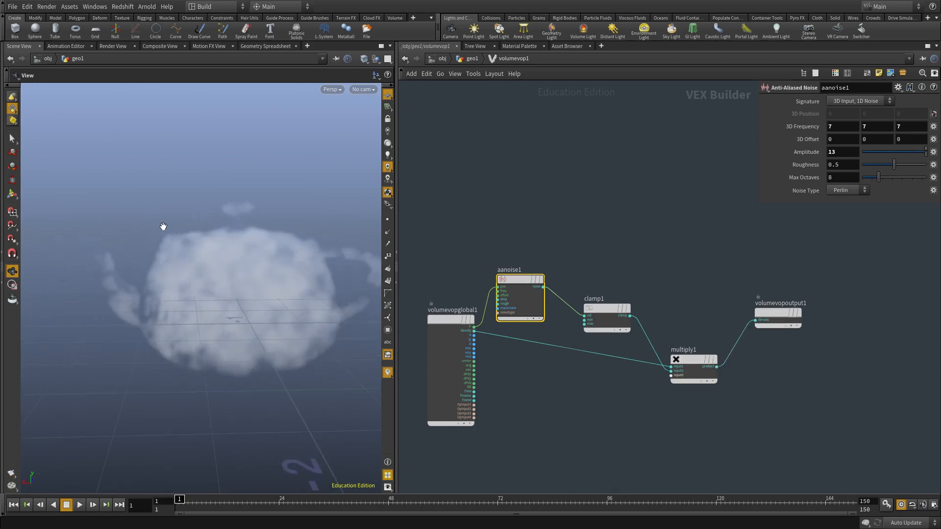
Connect the global density directly to the output, bypassing the noise, clamp and multiply nodes, and examine the teapot volume.
left_click(755, 319)
left_click(474, 331)
left_click_drag(716, 414, 491, 224)
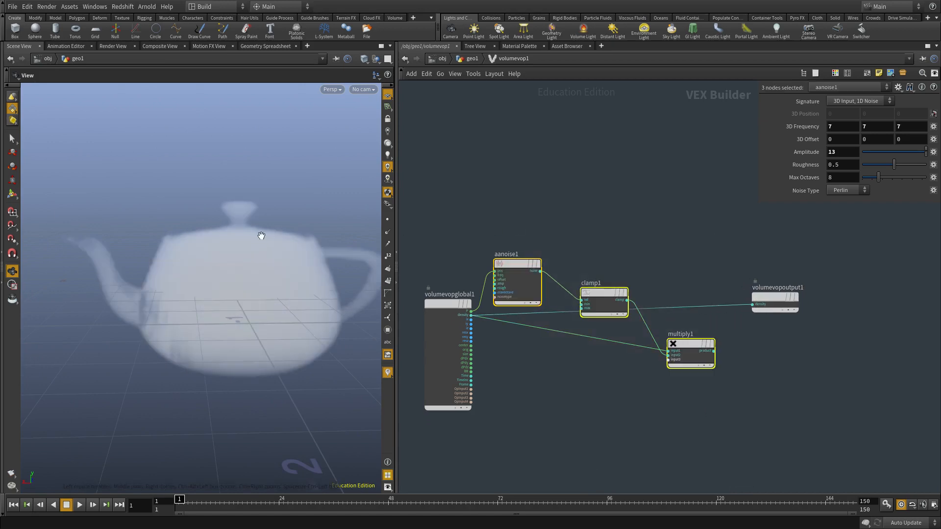
scroll(226, 309, "down", 5)
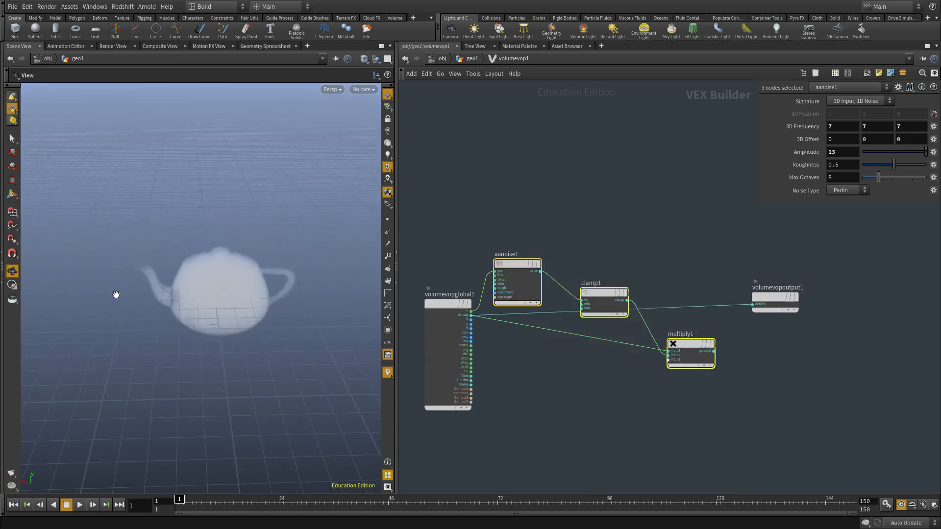
left_click_drag(179, 302, 184, 275)
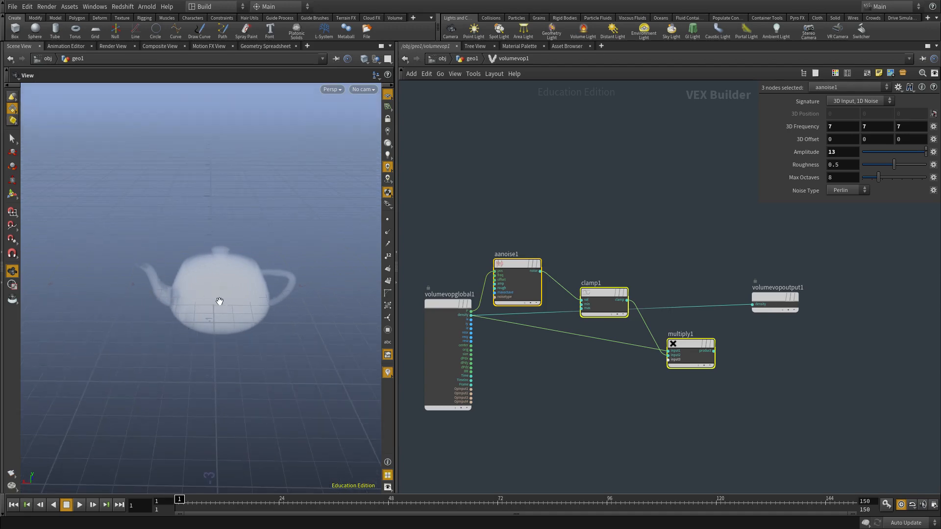
scroll(767, 242, "up", 3)
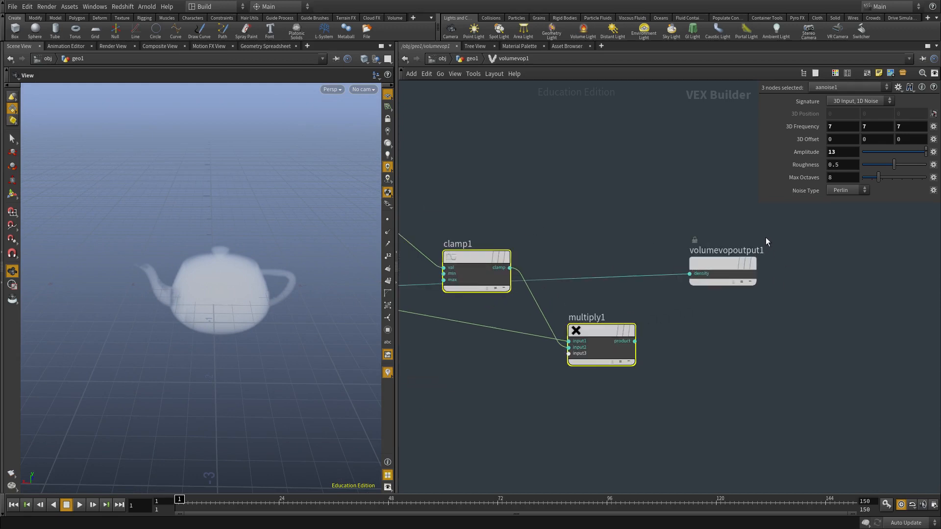
middle_click_drag(776, 320, 845, 318)
scroll(764, 319, "down", 3)
scroll(534, 308, "up", 3)
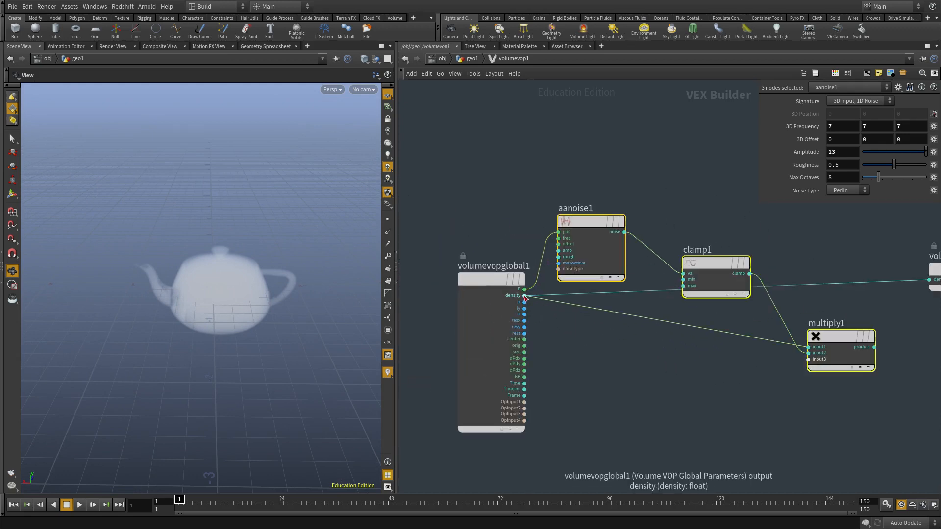
left_click_drag(160, 259, 175, 273)
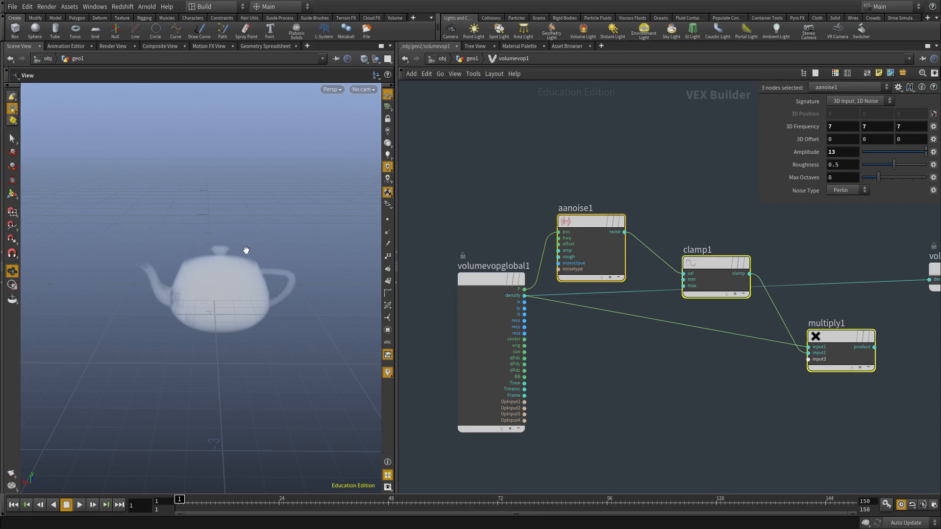
Add a Volume Sample node below the noise and clamp nodes.
left_click(657, 345)
key("Tab")
type("volumev")
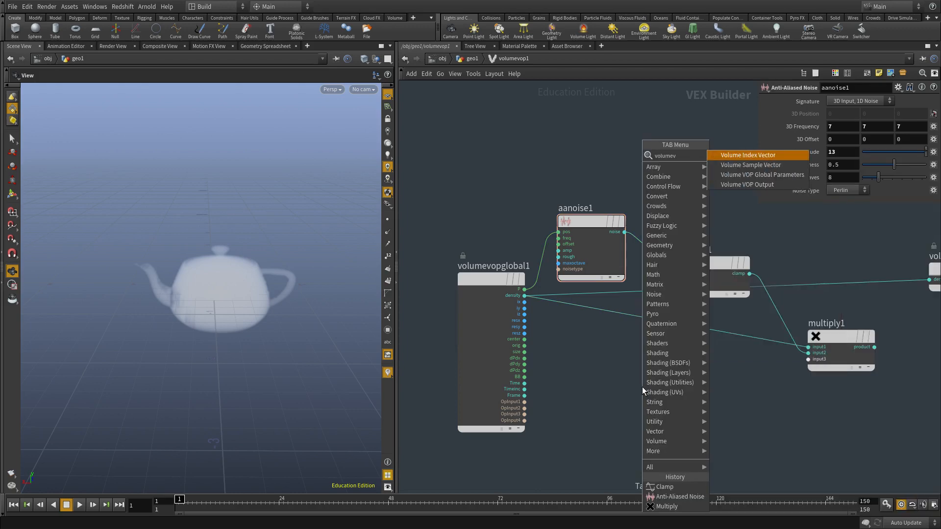
key("Escape")
key("Tab")
type("volui")
key("BackSpace")
key("BackSpace")
key("BackSpace")
key("BackSpace")
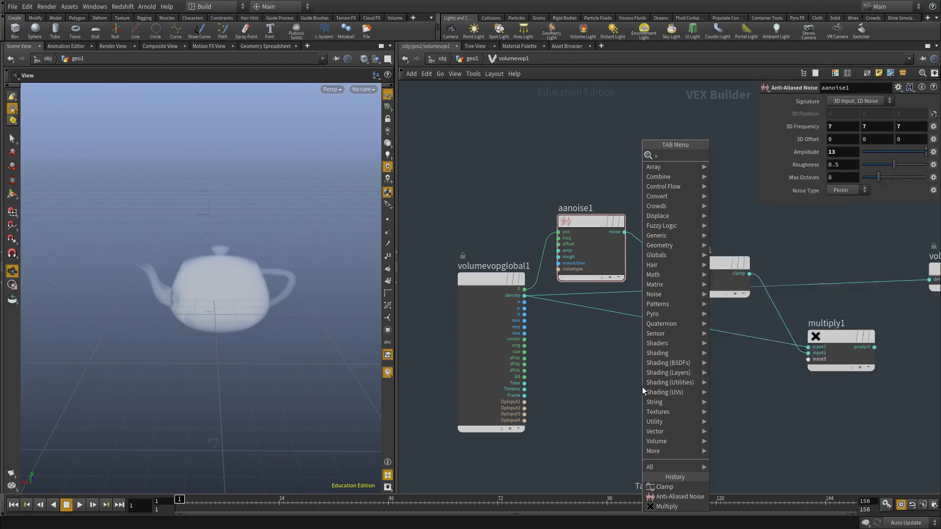
type("olume")
key("Return")
left_click(642, 386)
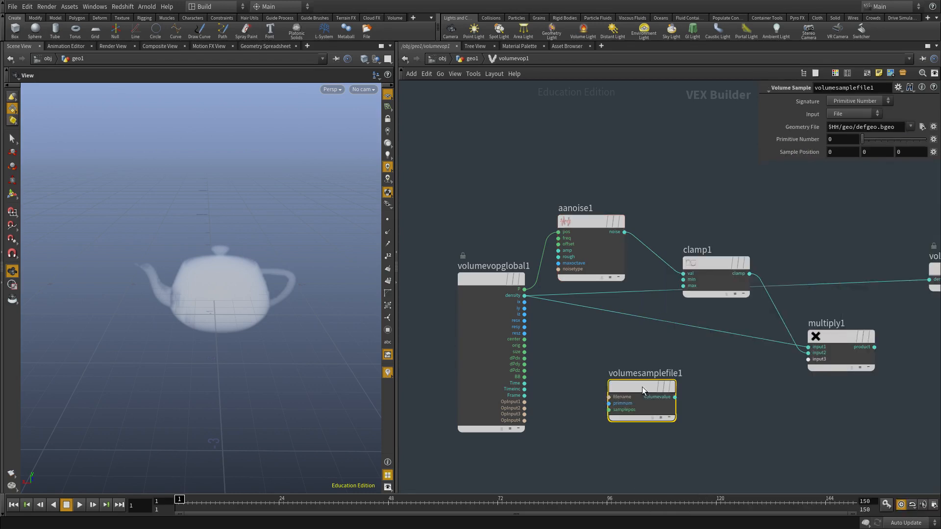
Wire global P into the Volume Sample's sample position and its volume value into the output's density, keeping the node active.
left_click(609, 409)
left_click(525, 289)
middle_click_drag(726, 393, 497, 391)
scroll(512, 392, "down", 2)
left_click(478, 379)
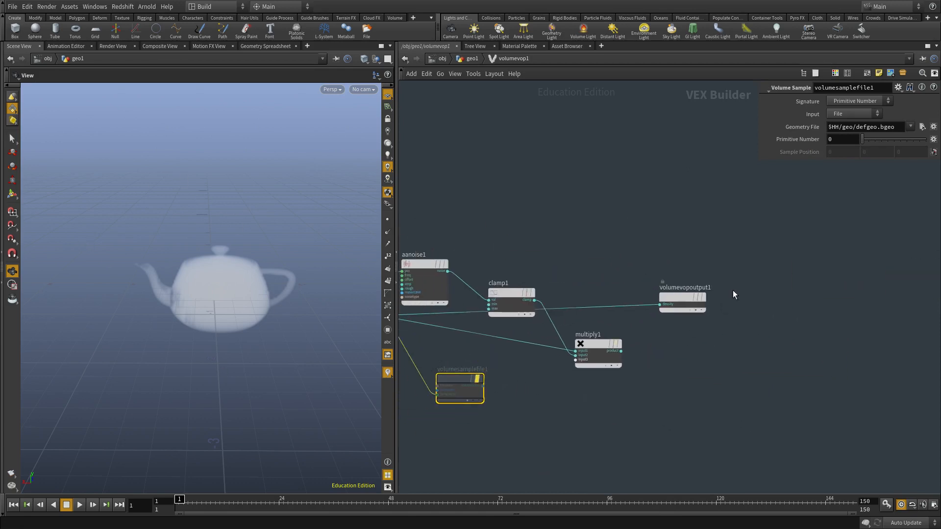
left_click(660, 306)
left_click(482, 386)
left_click(477, 379)
middle_click_drag(552, 415, 587, 395)
left_click_drag(564, 401, 465, 371)
Set the Volume Sample node's input to First Input.
left_click(842, 115)
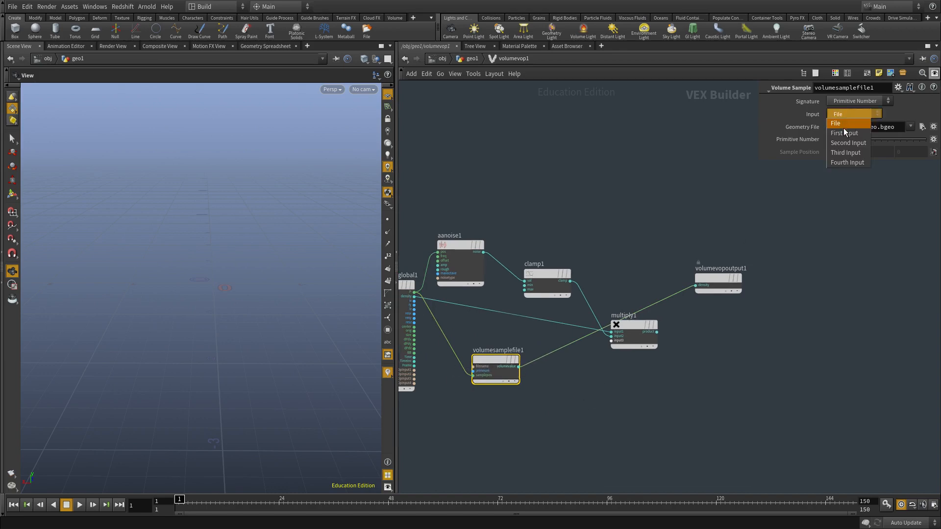
left_click(843, 126)
middle_click_drag(634, 375, 650, 366)
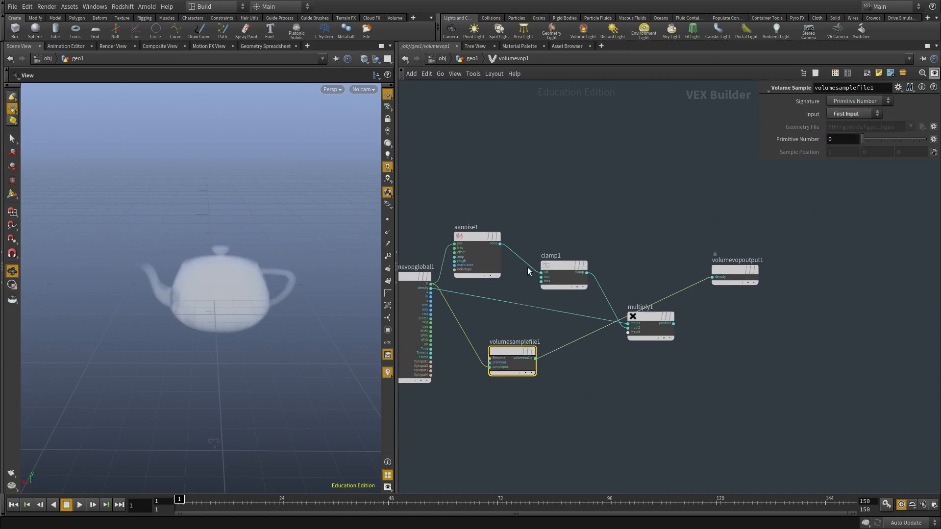
Return to the geo1 network and inspect the isooffset1 node's information.
left_click(472, 59)
middle_click(521, 253)
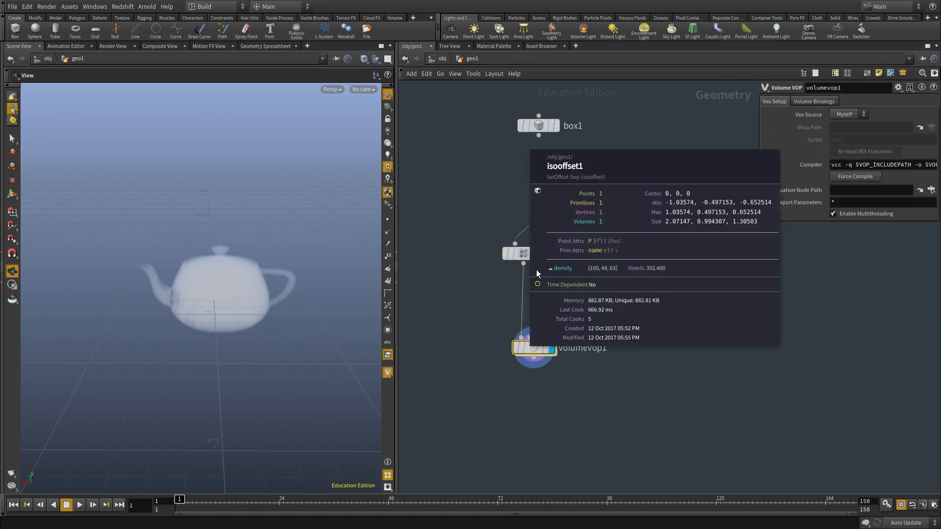
Inside volumevop1, set the Volume Sample's signature to Primitive Name and enter density as the primitive name.
double_click(534, 348)
left_click(856, 102)
left_click(851, 120)
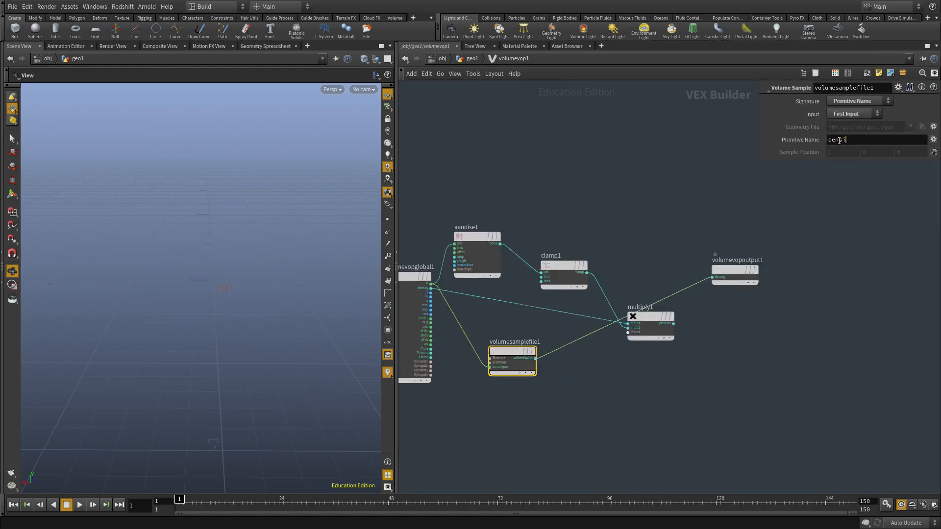
Spread out the VOP nodes, moving the noise, clamp and multiply nodes up and leaving room between the globals and the Volume Sample.
left_click_drag(651, 351, 561, 193)
left_click_drag(728, 276, 744, 315)
middle_click_drag(715, 361, 769, 358)
left_click(781, 313)
left_click(484, 286)
left_click(781, 313)
left_click(588, 356)
left_click_drag(564, 348, 659, 368)
left_click(631, 333)
middle_click_drag(492, 290, 534, 263)
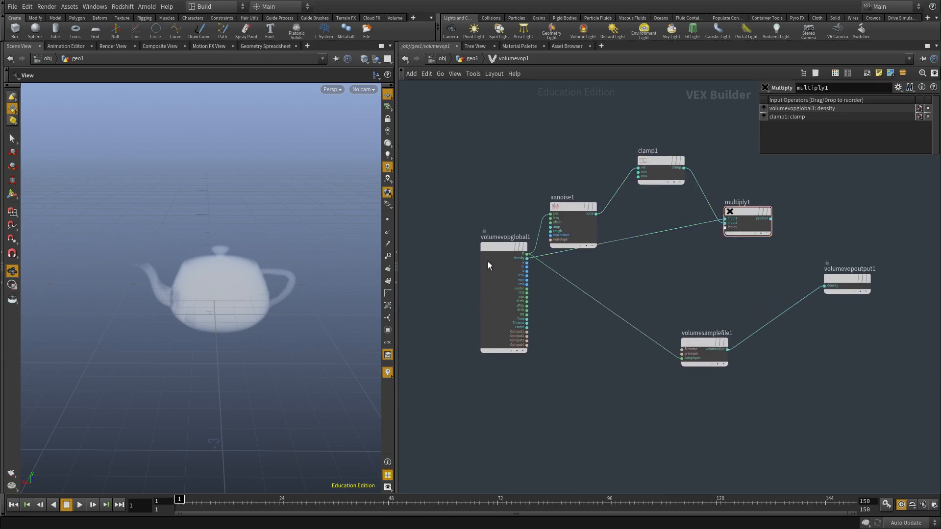
left_click_drag(486, 251, 403, 250)
Create an Add node below the noise branch and wire the global P into its first input.
key("Tab")
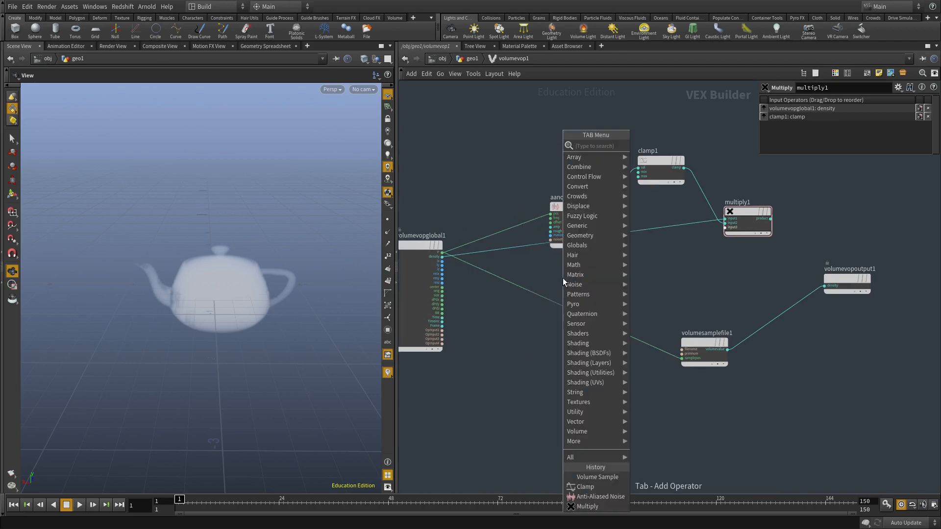
type("add")
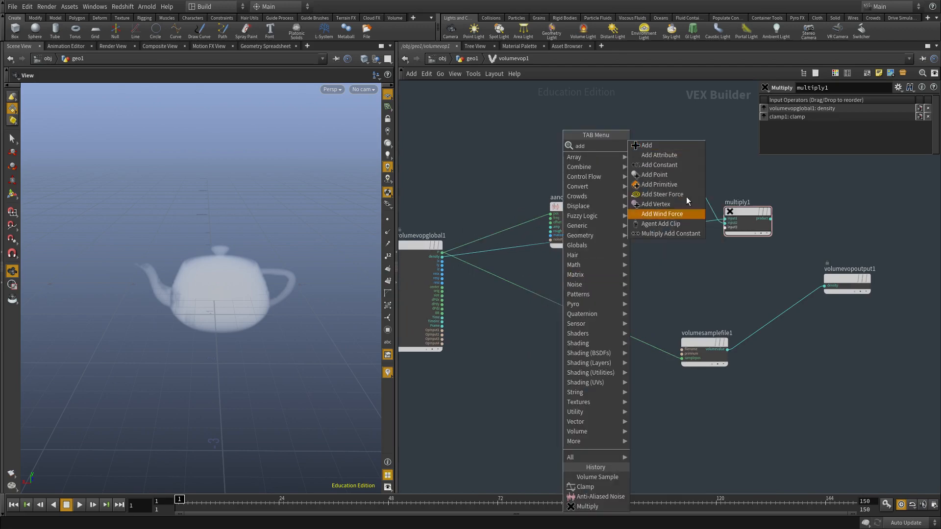
left_click(658, 146)
left_click(519, 352)
left_click(442, 252)
left_click(498, 354)
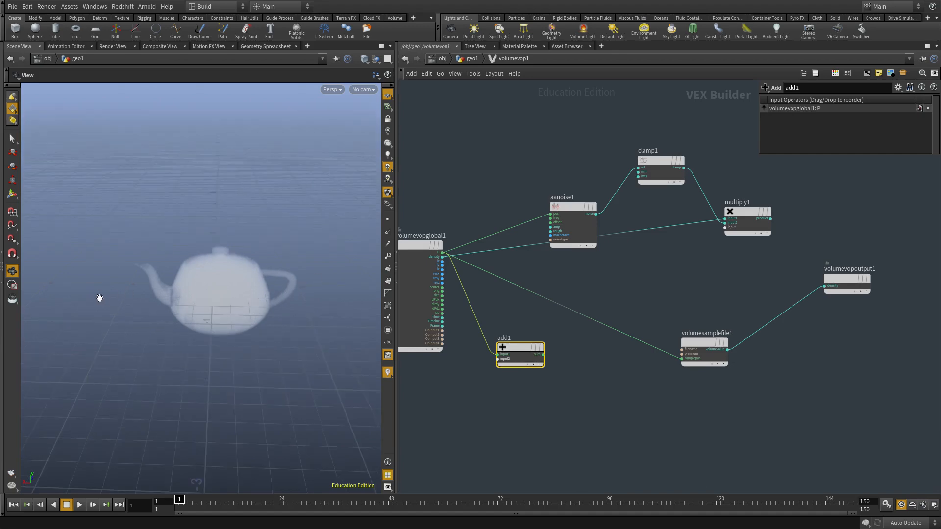
Create a Vector to Float node above the Add node and connect the global P to its vector input.
scroll(578, 386, "up", 4)
key("Tab")
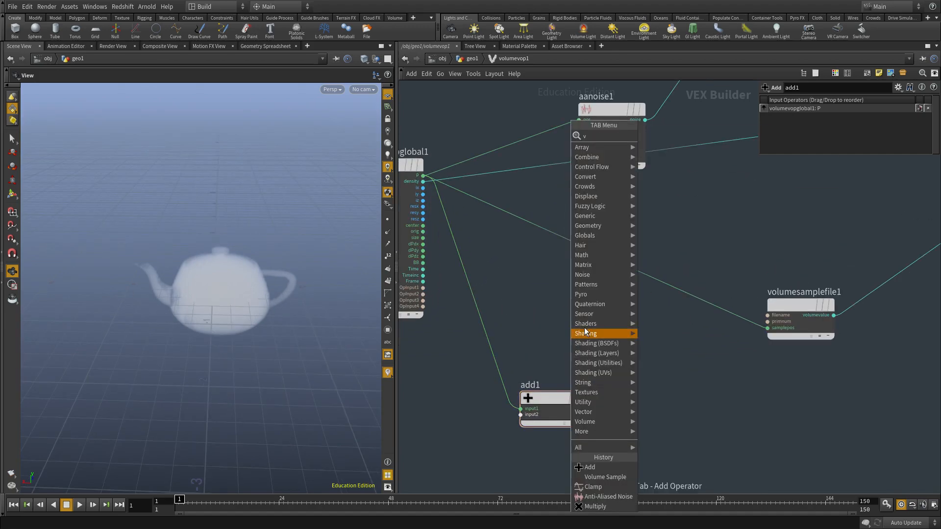
left_click(672, 142)
left_click(562, 299)
left_click(417, 182)
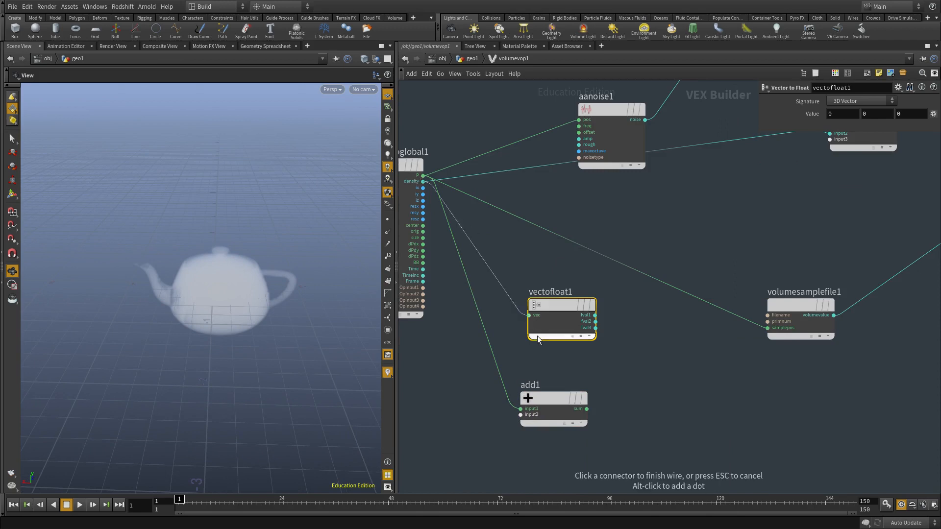
left_click(529, 315)
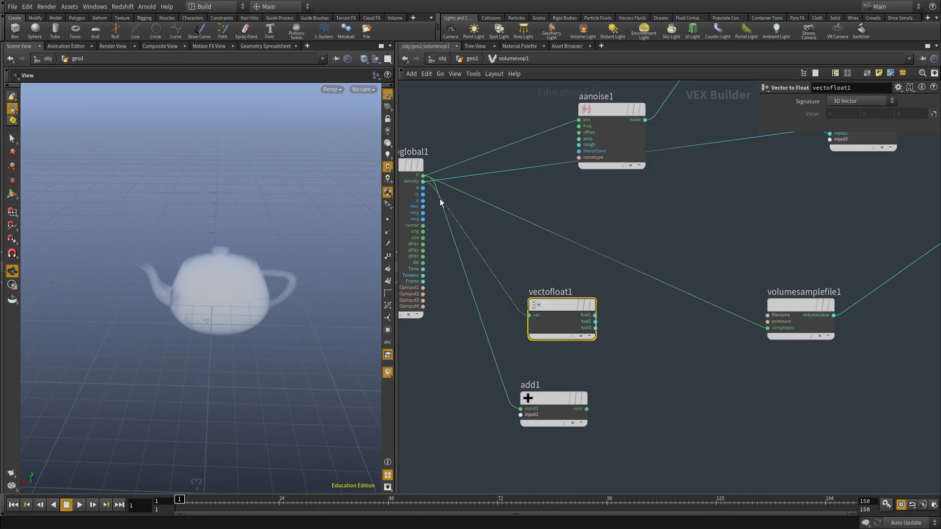
Place the Vector to Float node before the Add node and wire its first component into the Add's first input.
scroll(655, 375, "down", 2)
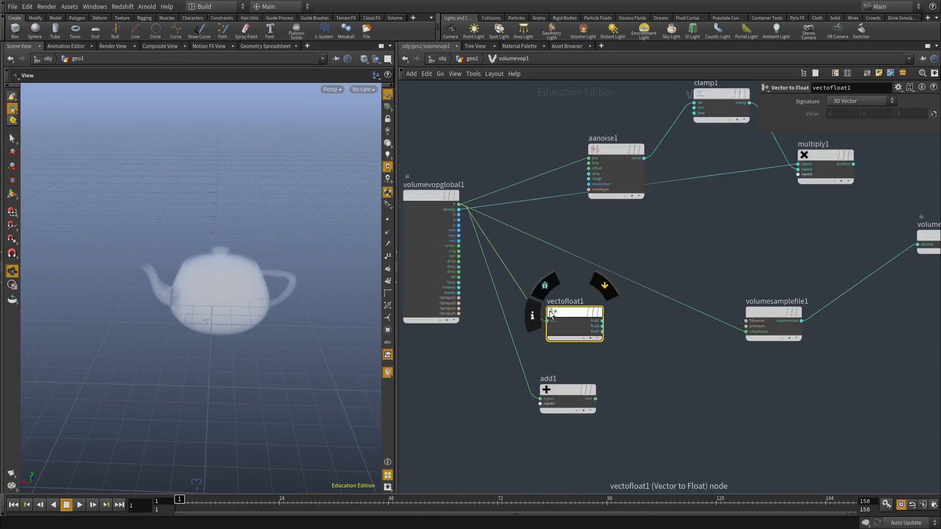
left_click_drag(565, 315, 508, 392)
left_click_drag(573, 391, 612, 367)
left_click(544, 398)
left_click(579, 375)
left_click(606, 372)
Create a Float to Vector node below the Add node.
scroll(621, 383, "down", 2)
key("Tab")
type("rloat to ve")
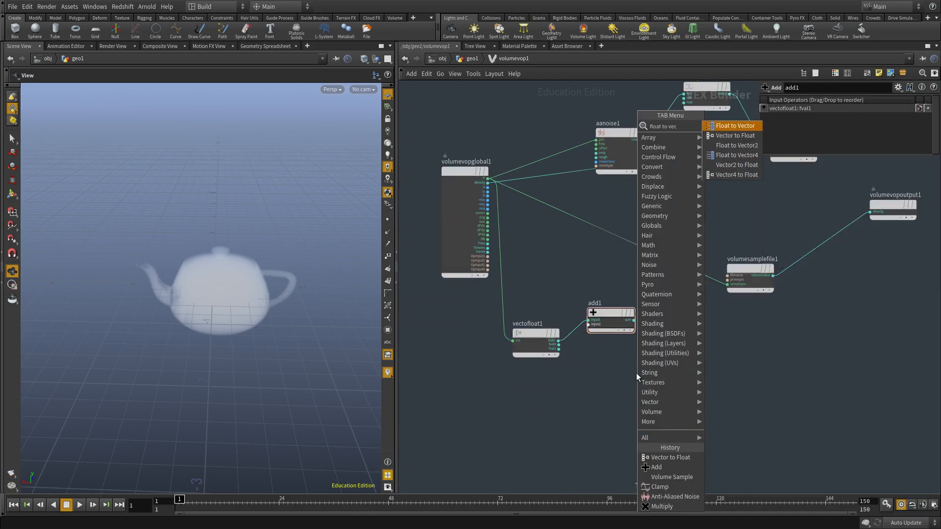
key("Return")
left_click(636, 373)
key("Tab")
type("float to ve")
key("Return")
left_click(636, 373)
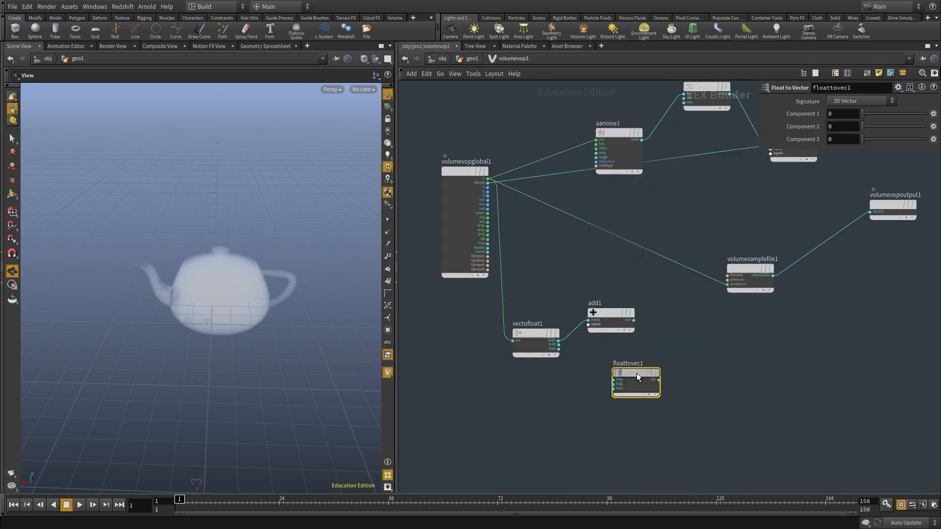
Feed the Add's sum and the second and third components into Float to Vector, and wire its vector output to the Volume Sample.
left_click_drag(637, 372, 722, 361)
left_click_drag(633, 320, 702, 375)
left_click(702, 375)
left_click(547, 345)
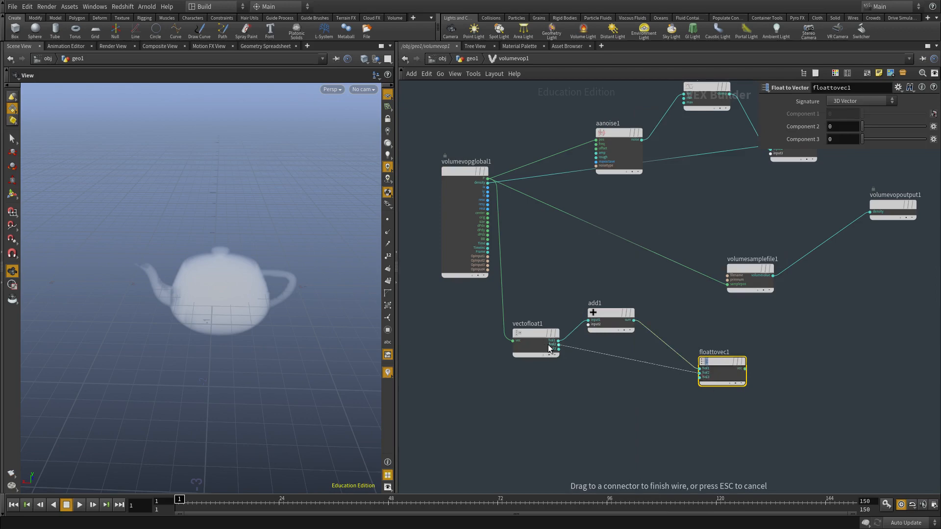
left_click(558, 348)
left_click(700, 376)
left_click(744, 368)
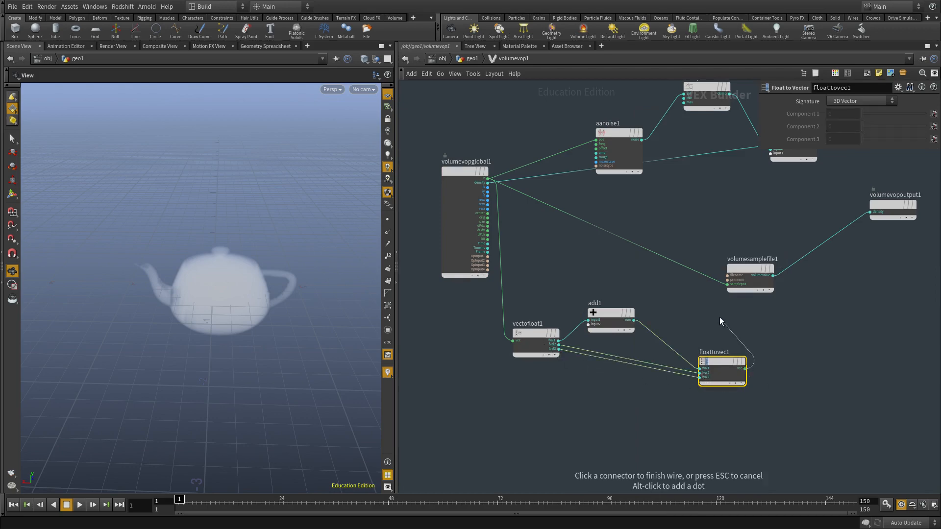
left_click_drag(725, 287, 726, 284)
Promote the Add node's second input to a parameter and try its slider on volumevop1 in the geo1 network.
left_click(604, 321)
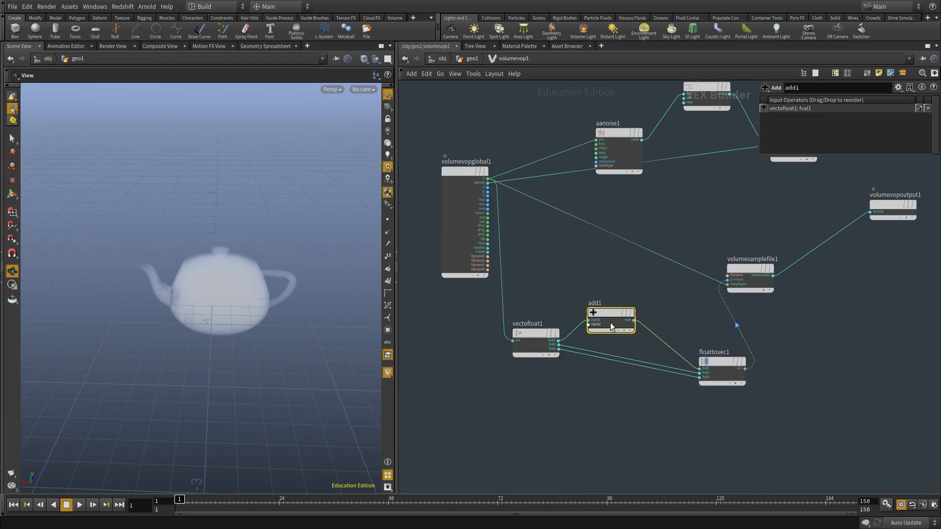
scroll(607, 324, "up", 3)
middle_click(588, 322)
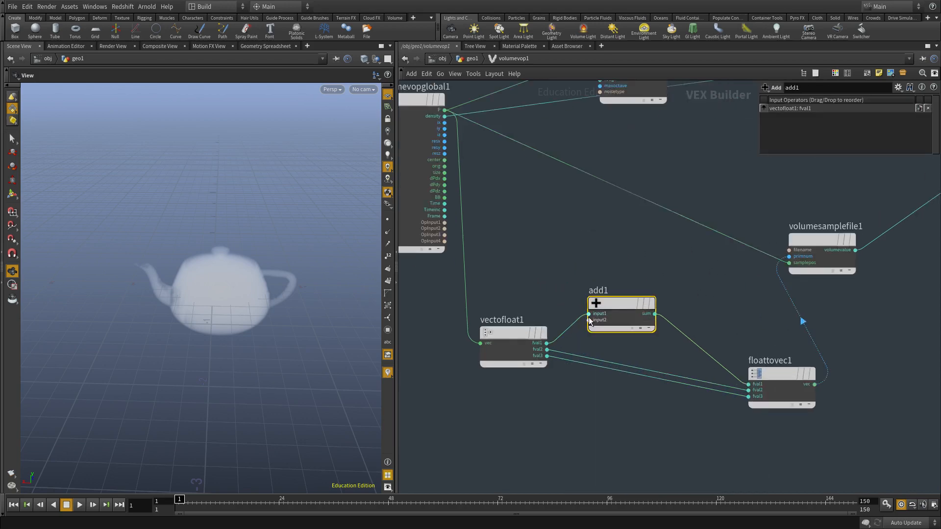
middle_click(589, 321)
left_click(595, 325)
key("u")
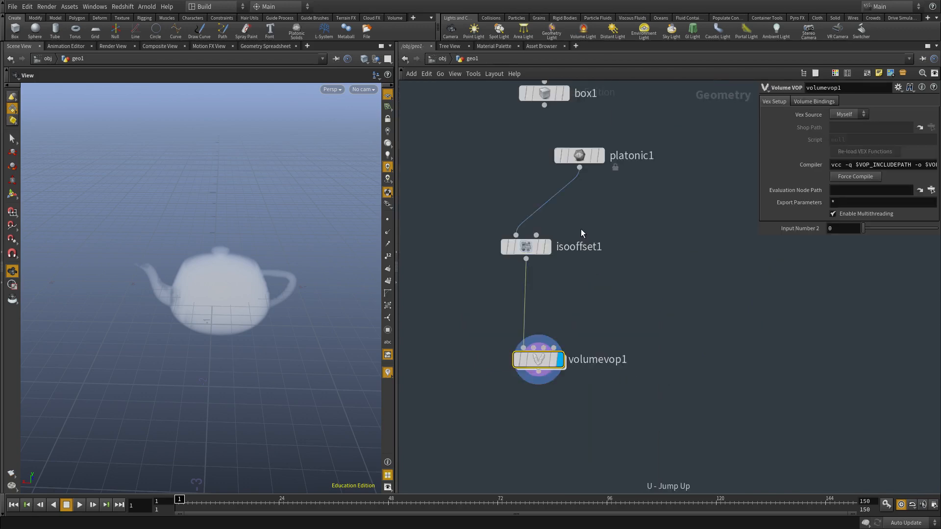
mouse_move(863, 230)
left_mouse_down()
mouse_move(935, 230)
mouse_move(854, 233)
left_mouse_up()
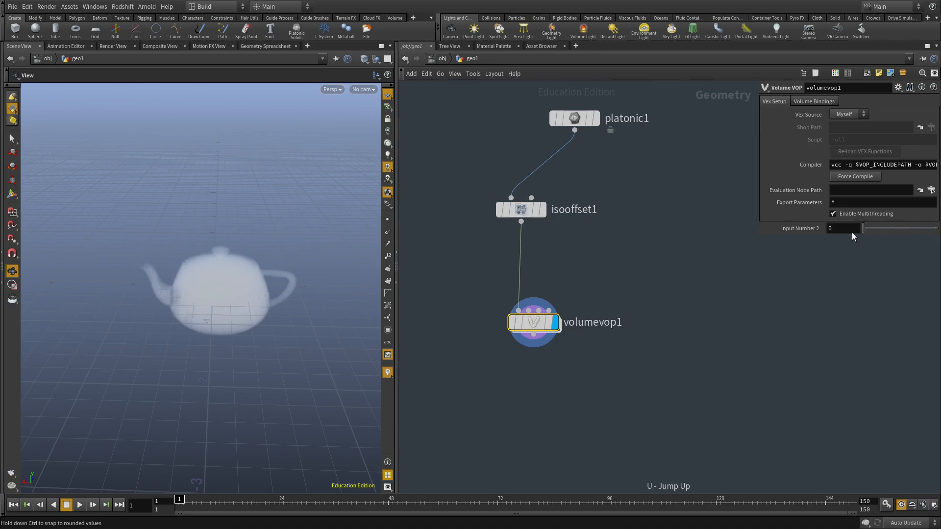
Compare the isooffset1 volume with the templated platonic1 teapot, and return the display to volumevop1.
double_click(531, 326)
key("u")
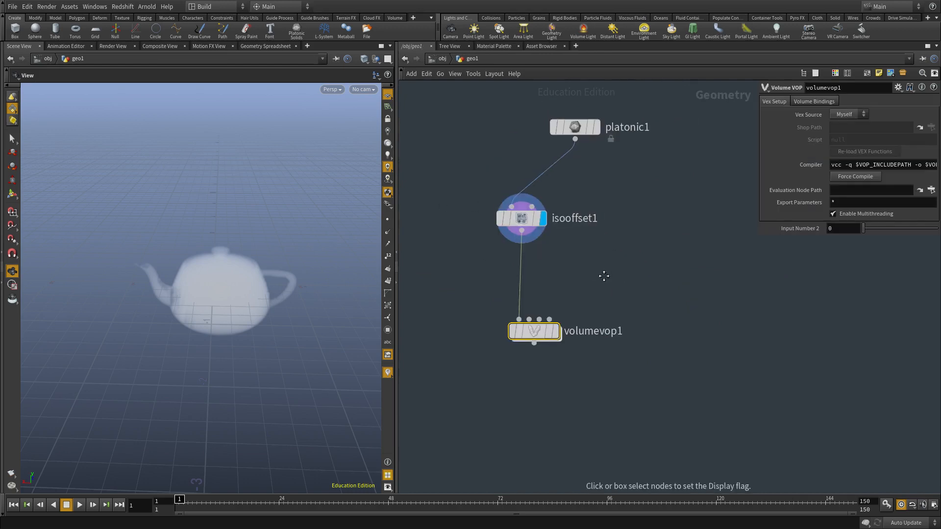
left_click(595, 139)
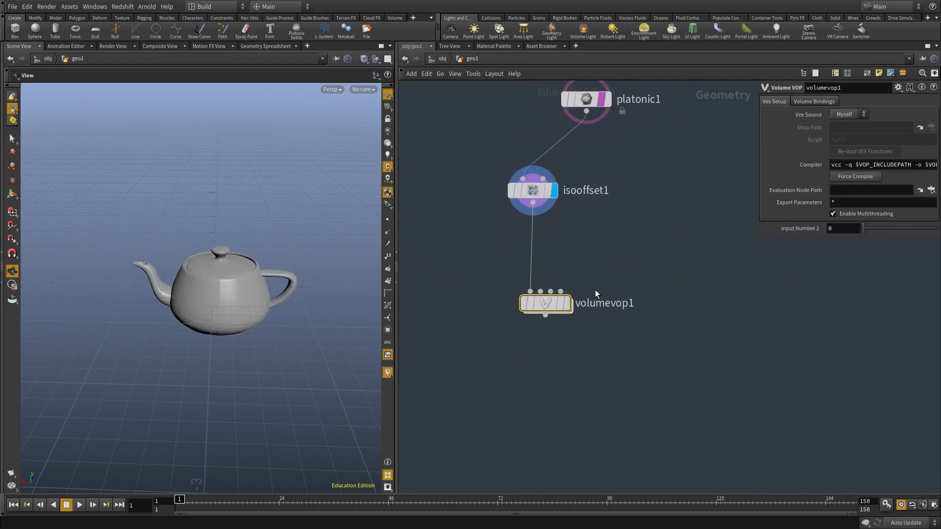
left_click(567, 303)
scroll(211, 282, "down", 2)
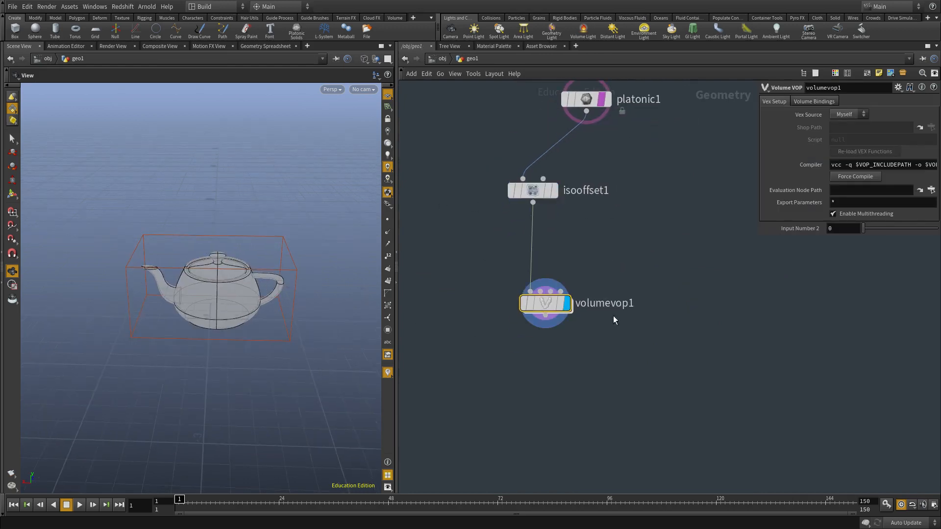
Set volumevop1's Input Number 2 to 0.25.
double_click(545, 299)
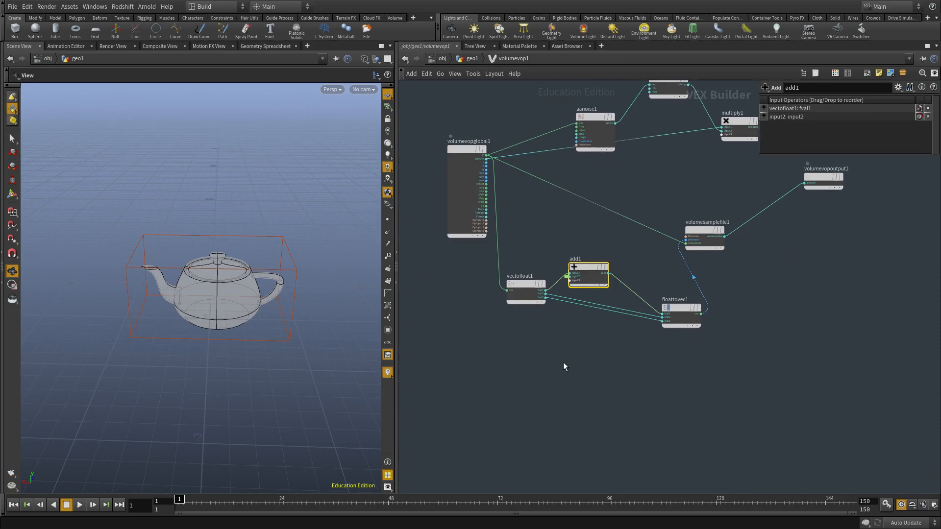
key("u")
left_click_drag(866, 230, 882, 230, "ctrl")
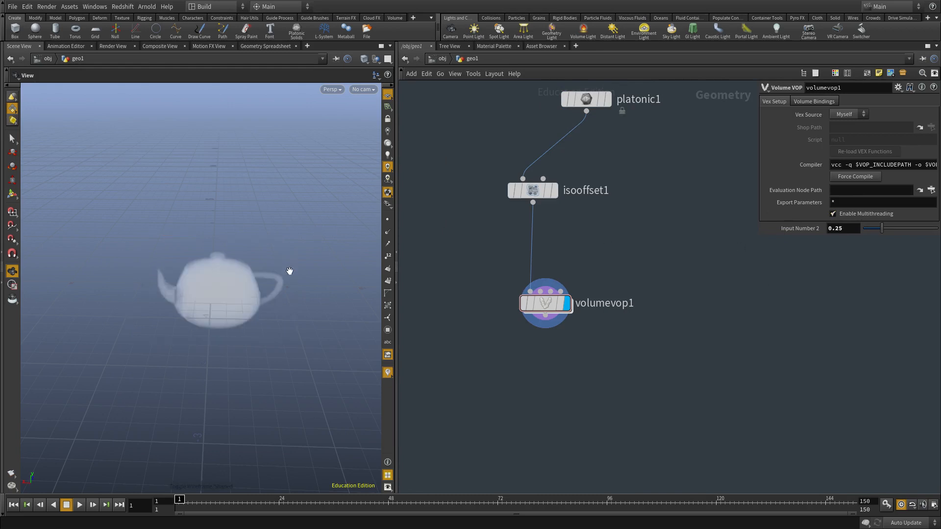
Switch the viewport shading to Smooth Wire Shaded and bring volumevop1's Input Number 2 back to 0.
left_click(364, 60)
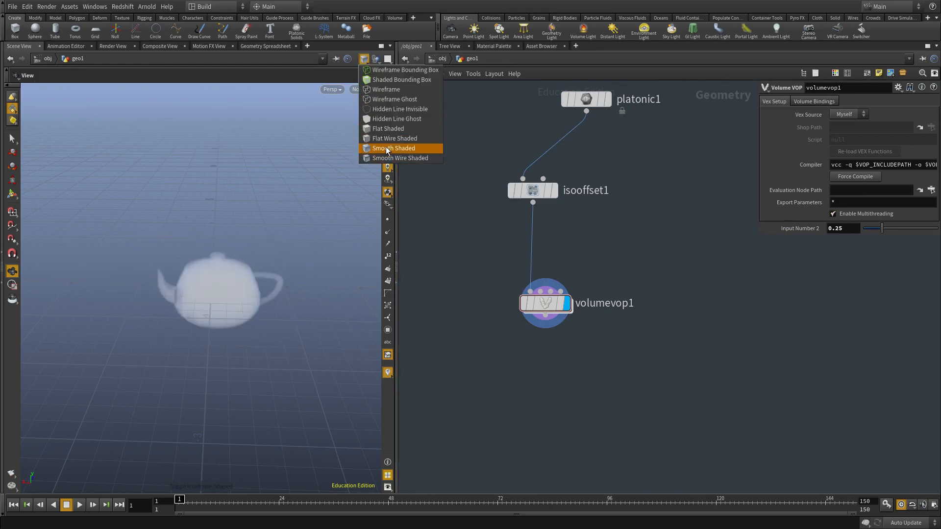
left_click(385, 150)
left_click(366, 61)
left_click(387, 160)
left_click_drag(881, 228, 859, 229)
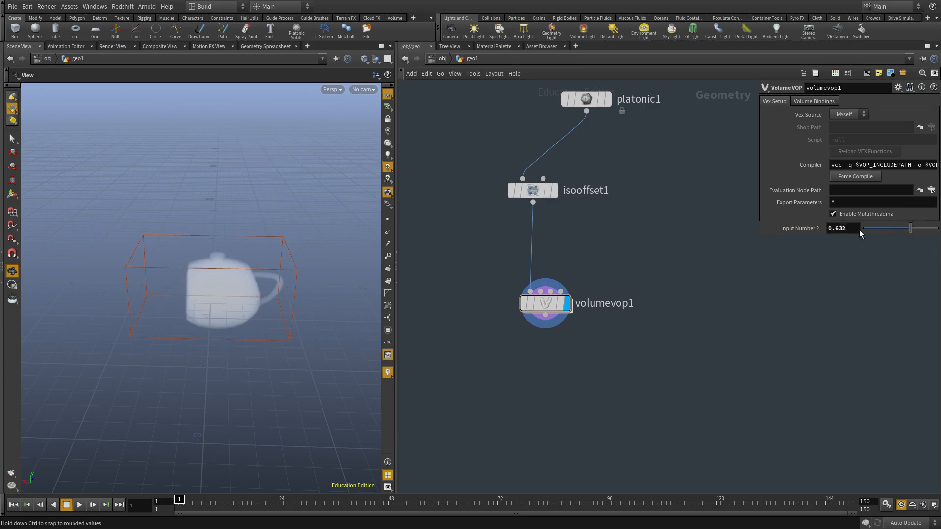
Rewire the Float to Vector's output into the Volume Sample's sample position, and check the offset parameter on volumevop1.
double_click(547, 301)
scroll(701, 324, "up", 2)
middle_click_drag(760, 241, 763, 288)
scroll(675, 282, "up", 1)
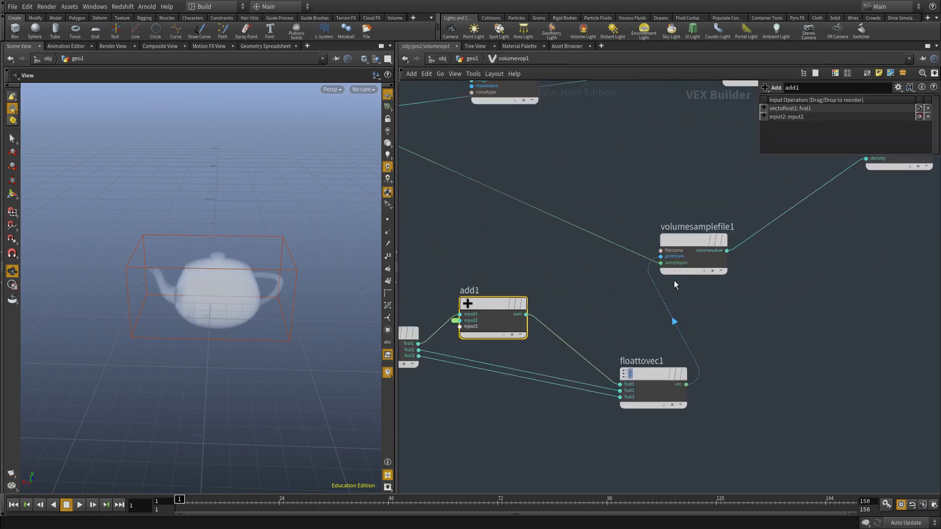
left_click_drag(648, 271, 661, 263)
key("u")
mouse_move(862, 235)
left_mouse_down()
mouse_move(928, 230)
mouse_move(819, 236)
mouse_move(935, 229)
mouse_move(853, 232)
left_mouse_up()
Move the Vector to Float node inside volumevop1 level with the Float to Vector node.
double_click(539, 306)
middle_click_drag(479, 344, 557, 318)
scroll(621, 316, "up", 1)
left_click(574, 302)
scroll(592, 331, "up", 2)
left_click_drag(553, 287, 526, 329)
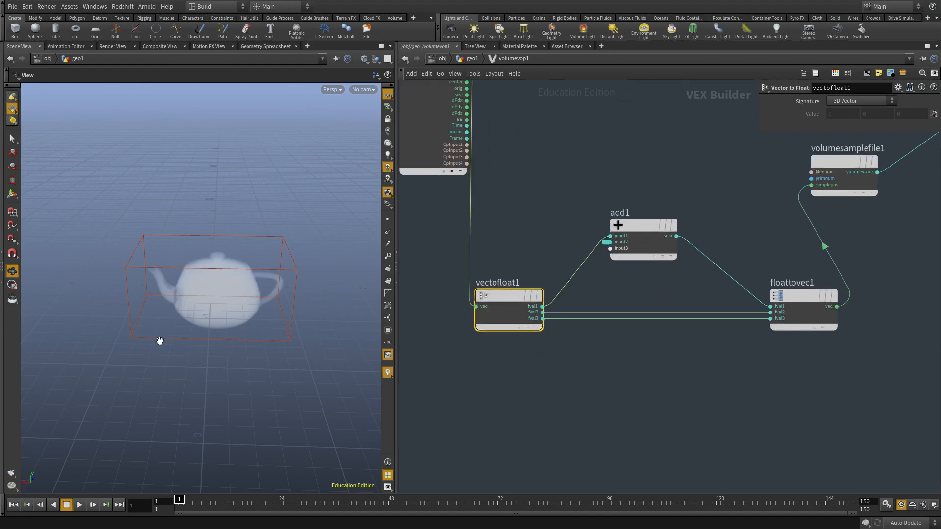
Test the sampling offset by setting volumevop1's Input Number 2 to 0.75, and undo the change.
key("u")
left_click_drag(861, 229, 604, 250)
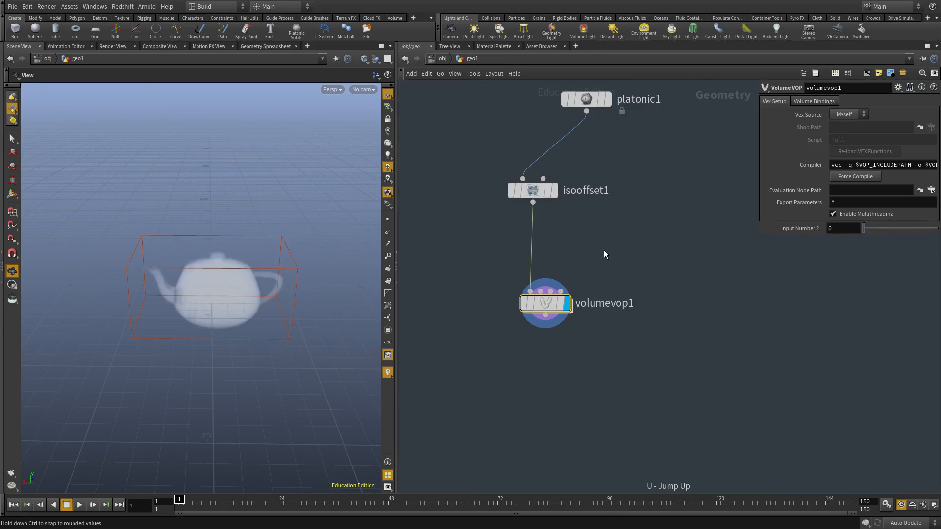
left_click_drag(186, 279, 139, 263)
left_click_drag(874, 229, 919, 229)
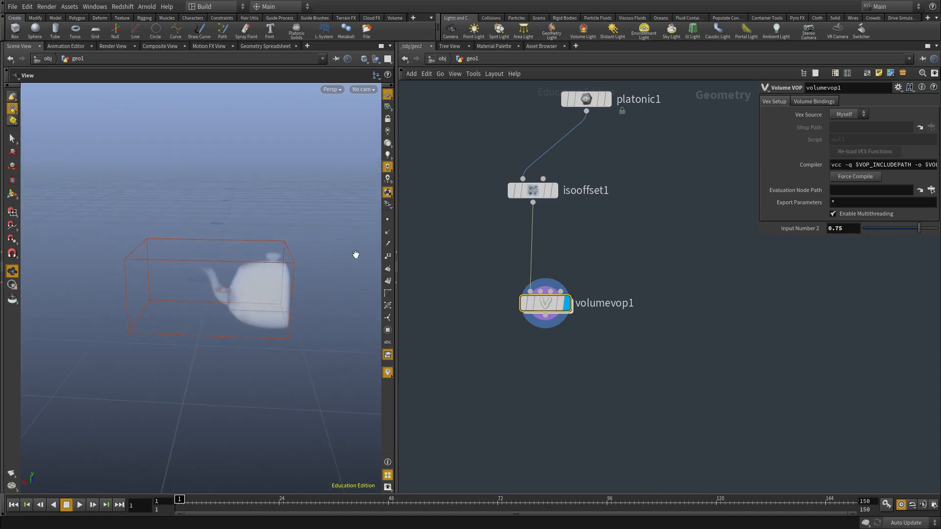
key("ctrl+z")
Inside volumevop1, wire the multiply node's product into the output's density instead of the sampled volume value.
middle_click_drag(629, 243, 595, 284)
scroll(595, 284, "down", 3)
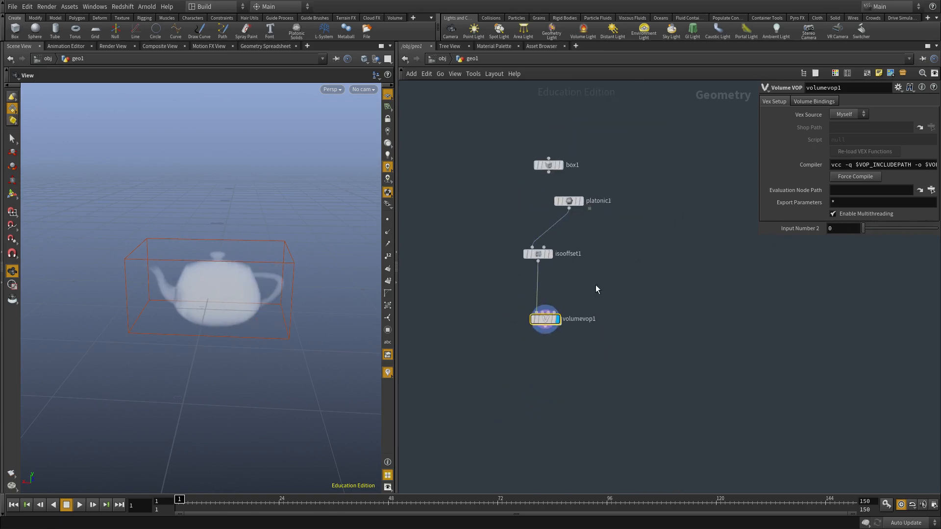
double_click(545, 319)
scroll(644, 341, "up", 5)
left_click_drag(731, 348, 654, 251)
Examine the noise-multiplied teapot density from several angles.
scroll(223, 293, "up", 3)
right_click_drag(223, 293, 170, 258)
left_click_drag(170, 258, 176, 266)
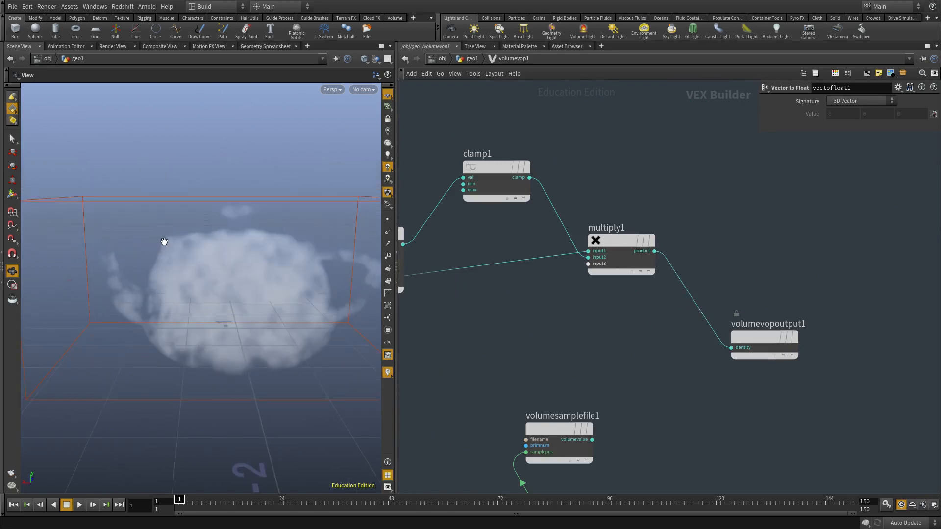
left_click_drag(282, 237, 310, 257)
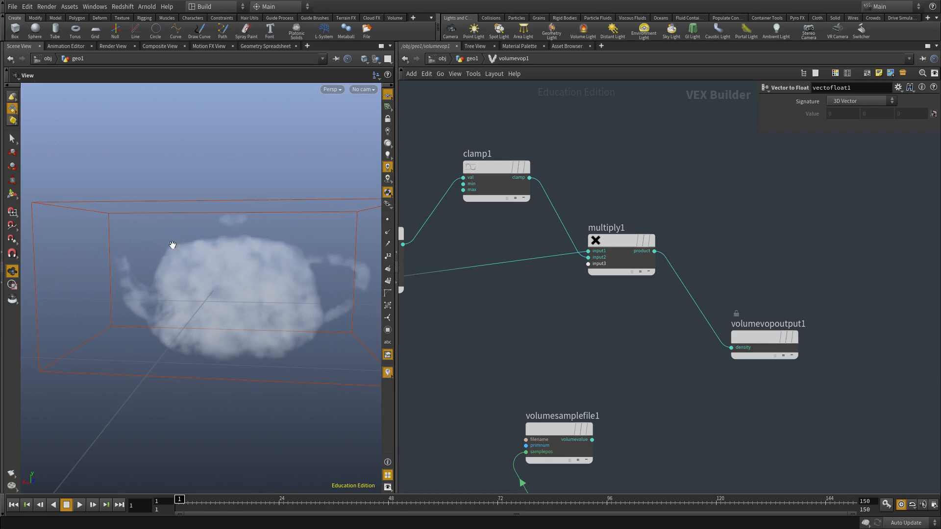
left_click_drag(128, 285, 177, 245)
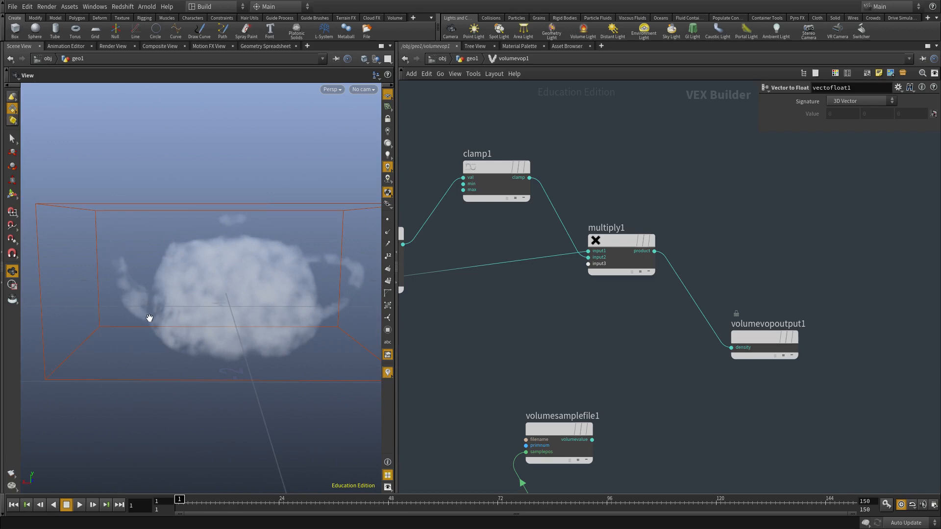
middle_click_drag(546, 340, 623, 315)
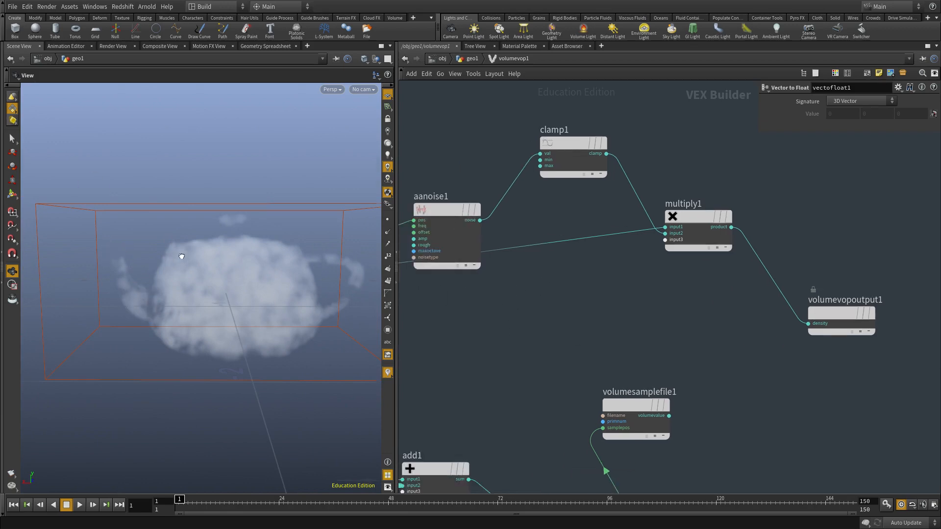
left_click_drag(181, 256, 101, 293)
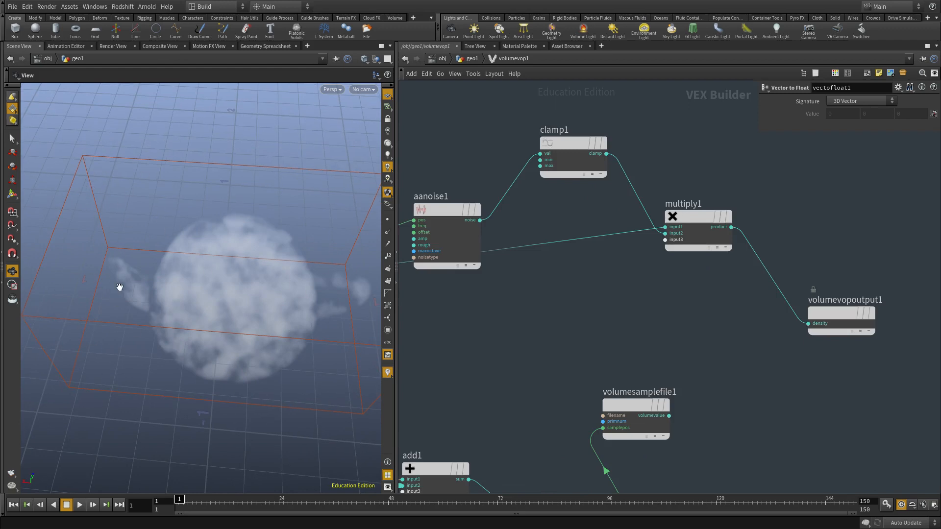
Reconnect the Volume Sample's volume value to the output's density.
scroll(685, 333, "down", 3)
middle_click_drag(712, 388, 673, 283)
scroll(672, 284, "up", 3)
left_click(620, 279)
left_click(761, 187)
Insert a second Add node between the Float to Vector node and the Volume Sample's sample position.
scroll(717, 317, "down", 2)
scroll(717, 313, "down", 1)
middle_click_drag(557, 291, 719, 333)
scroll(787, 338, "up", 2)
mouse_move(795, 378)
middle_mouse_down()
mouse_move(787, 338)
mouse_move(787, 362)
middle_mouse_up()
key("Tab")
type("add")
key("Return")
left_click(757, 340)
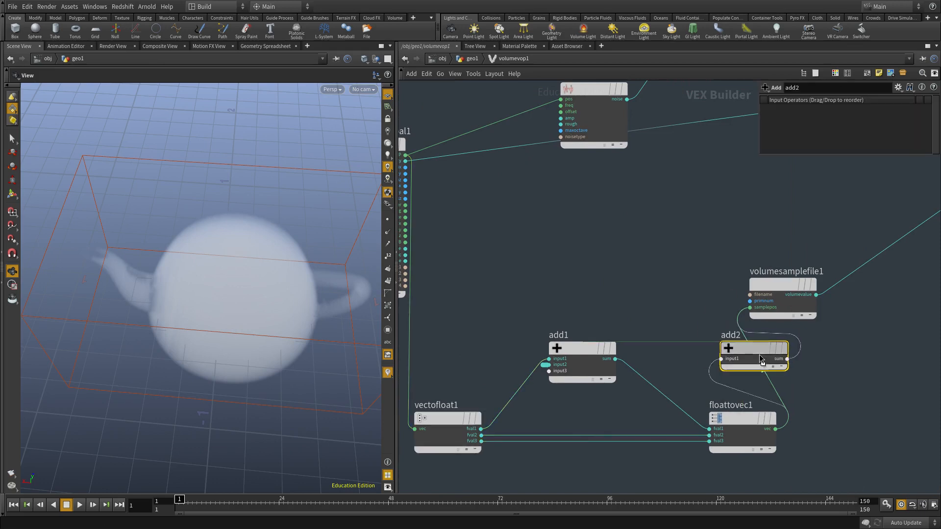
Place the new Add node and wire the anti-aliased noise's output into its second input.
left_click_drag(759, 356, 758, 358)
left_click(834, 365)
scroll(676, 279, "down", 2)
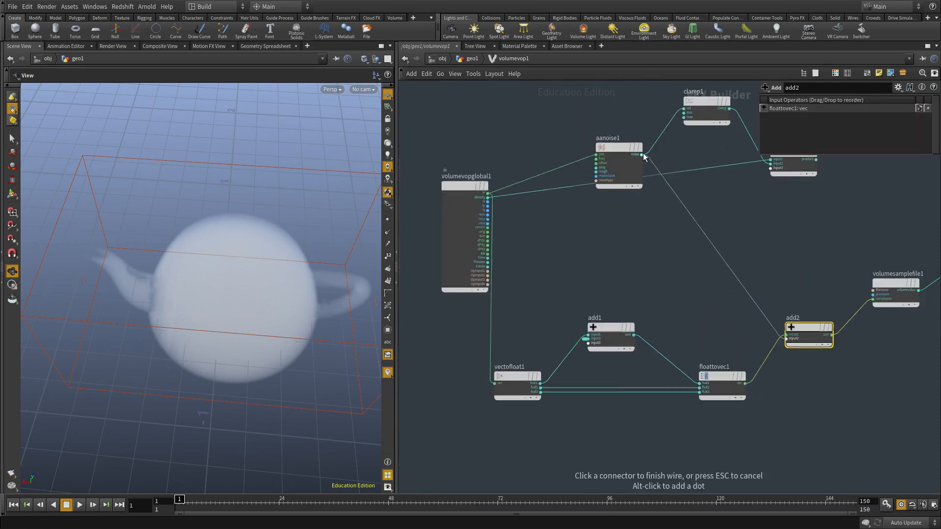
left_click(641, 155)
Duplicate the Anti-Aliased Noise node and wire the copy into the second Add node in place of the original noise.
left_click_drag(592, 133, 642, 227)
key("ctrl+c")
key("ctrl+v")
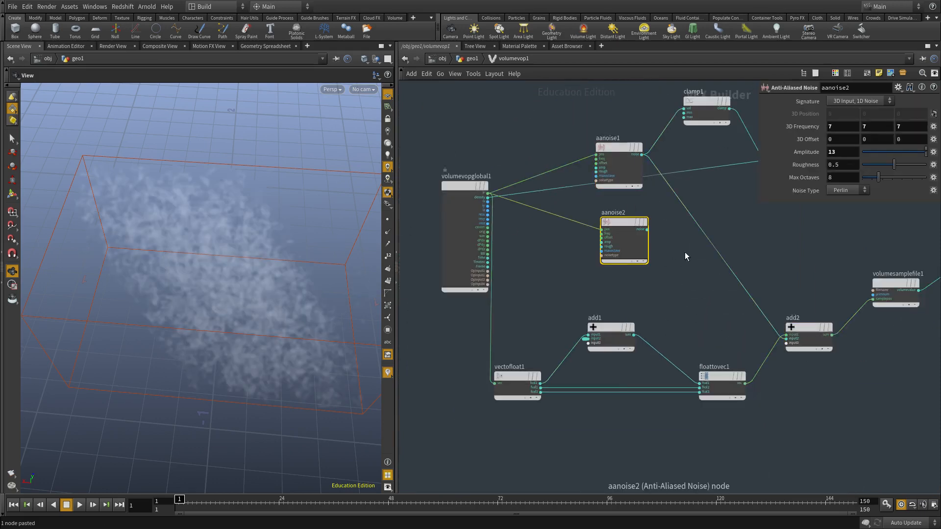
left_click(647, 230)
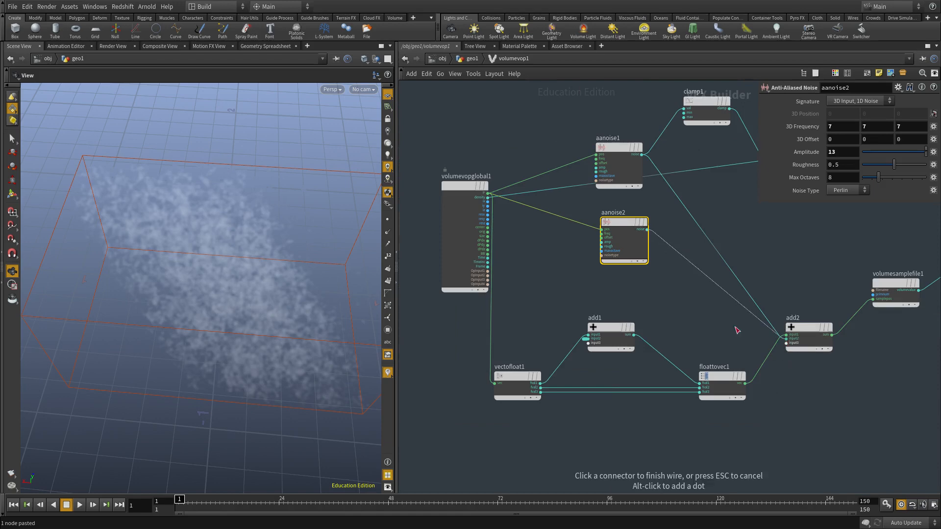
left_click(786, 339)
Set the duplicated noise's signature to 3D Input, 3D Noise and its amplitude to 0.23.
left_click(871, 103)
left_click(853, 123)
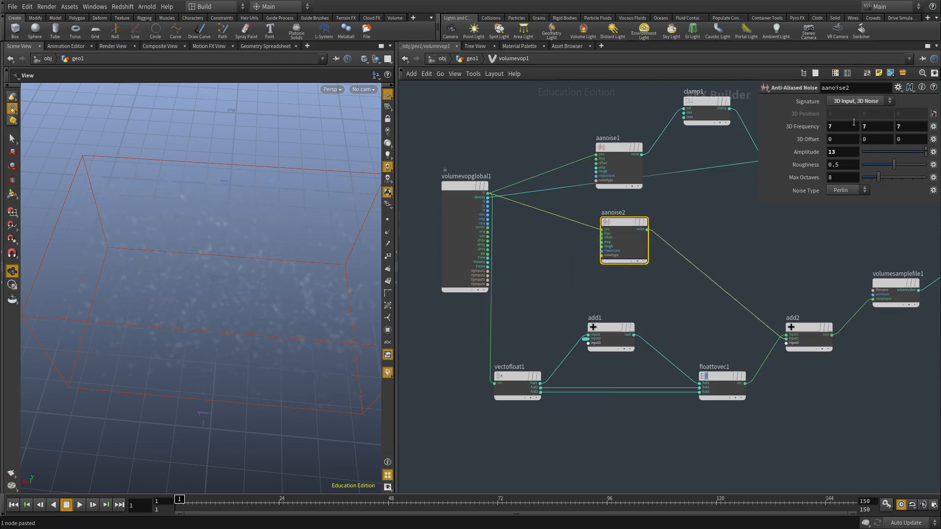
left_click(898, 152)
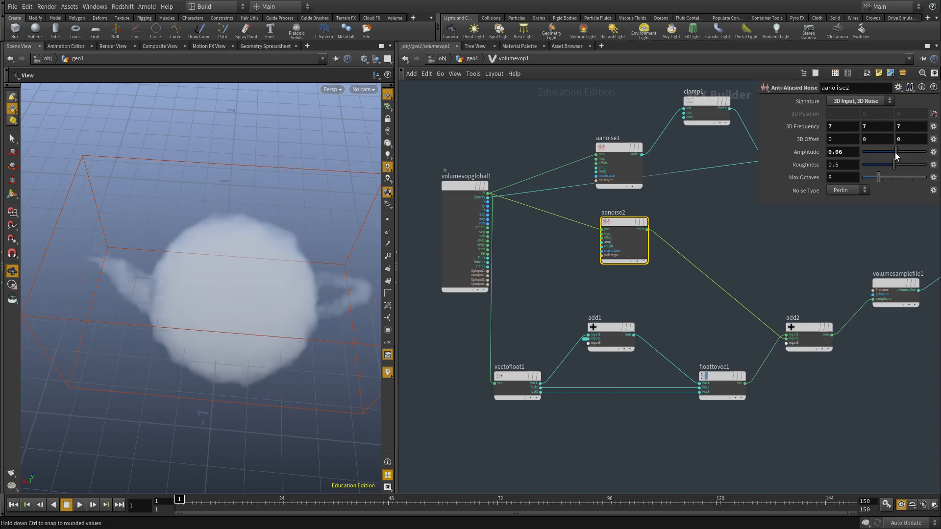
left_click_drag(216, 267, 353, 253)
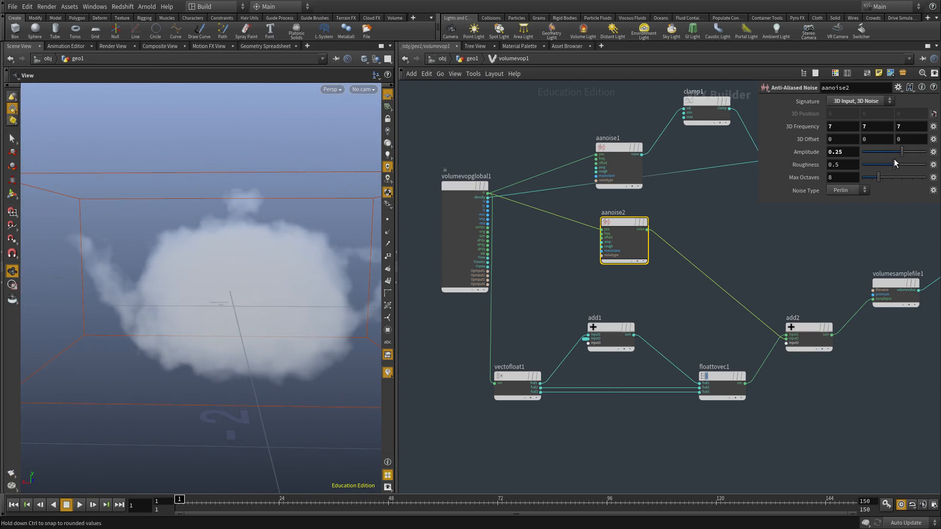
left_click_drag(904, 155, 900, 157)
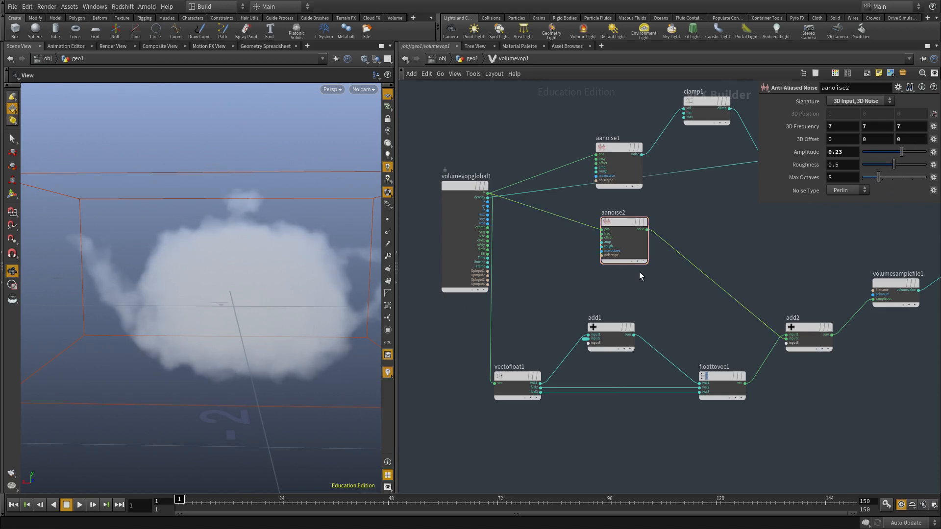
Go up to the geo1 network and display isooffset1 to view the undistorted teapot fog.
key("u")
left_click_drag(354, 274, 177, 294)
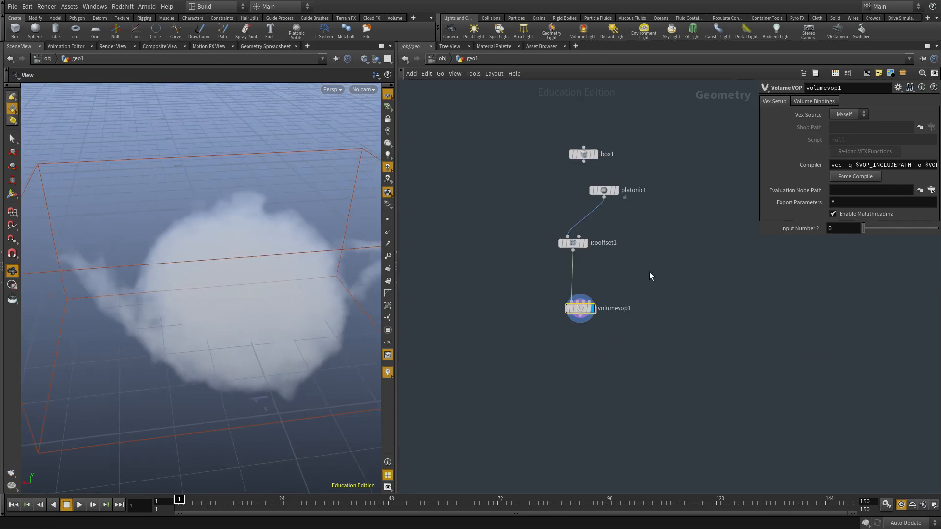
scroll(649, 272, "up", 3)
double_click(626, 236)
left_click(539, 231)
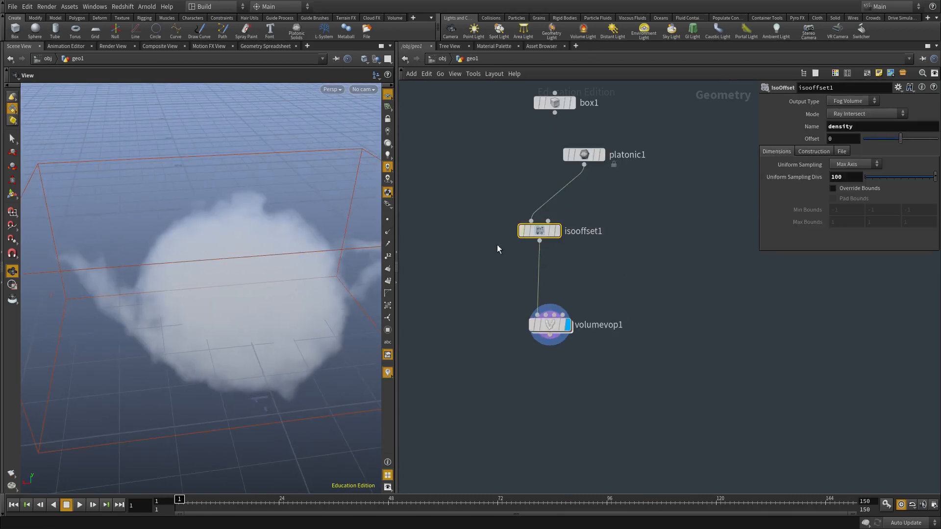
left_click(558, 231)
left_click_drag(153, 280, 218, 344)
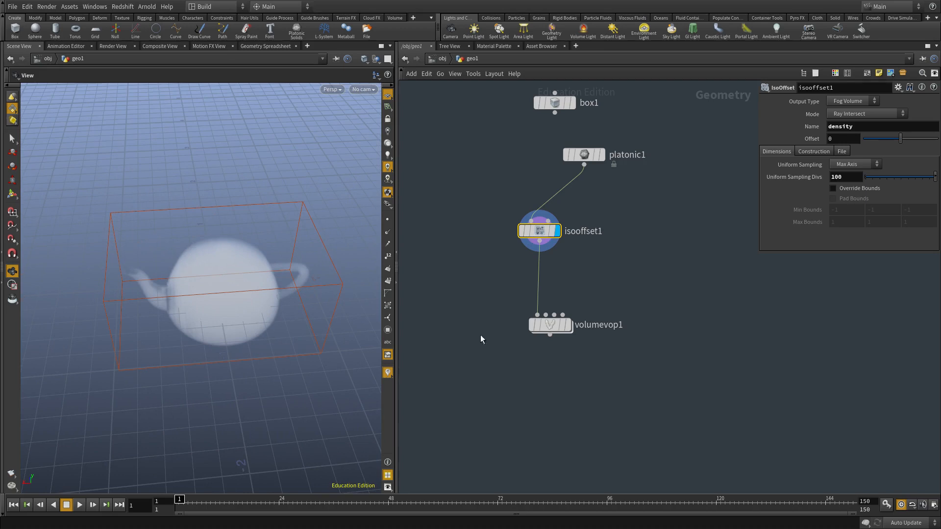
Open volumevop1 and examine how the offset positions pass through the Volume Sample to the density output.
double_click(550, 324)
scroll(581, 367, "down", 3)
middle_click_drag(566, 423, 522, 420)
left_click(567, 380)
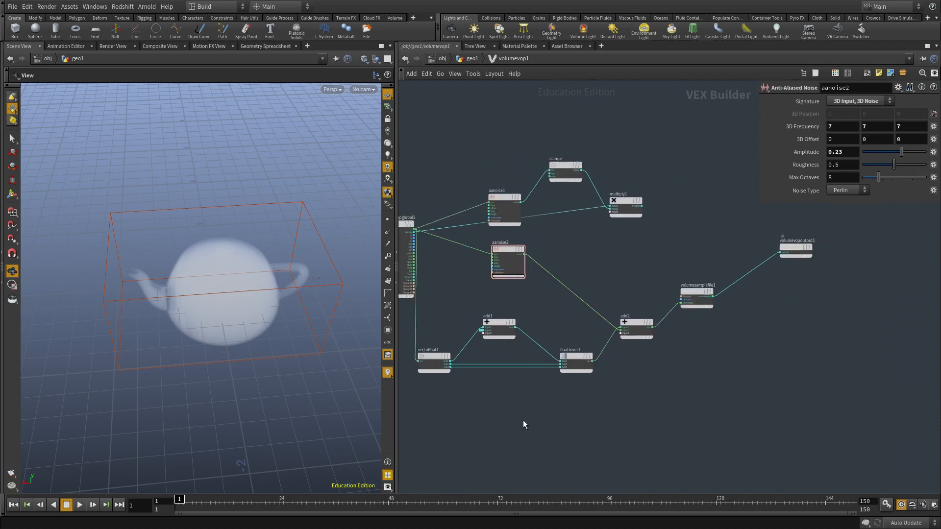
scroll(522, 419, "down", 2)
left_click(749, 278)
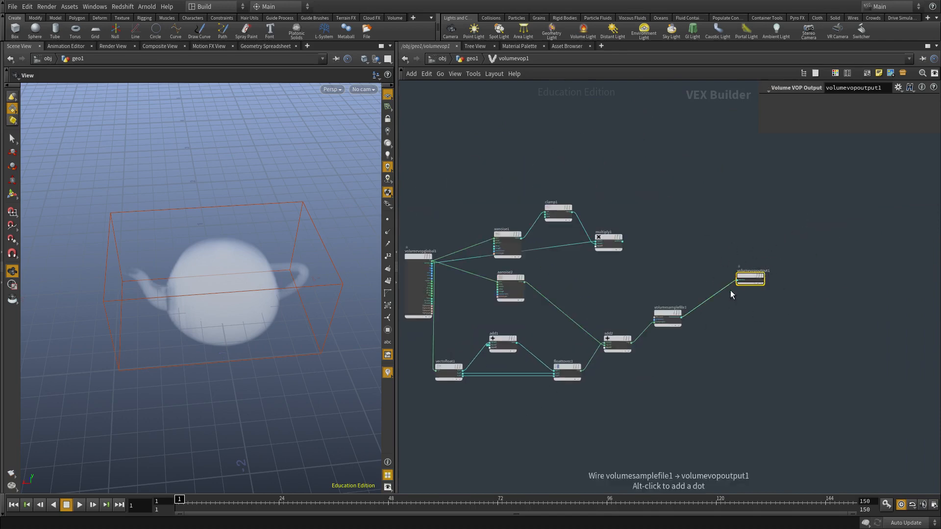
left_click_drag(166, 288, 167, 277)
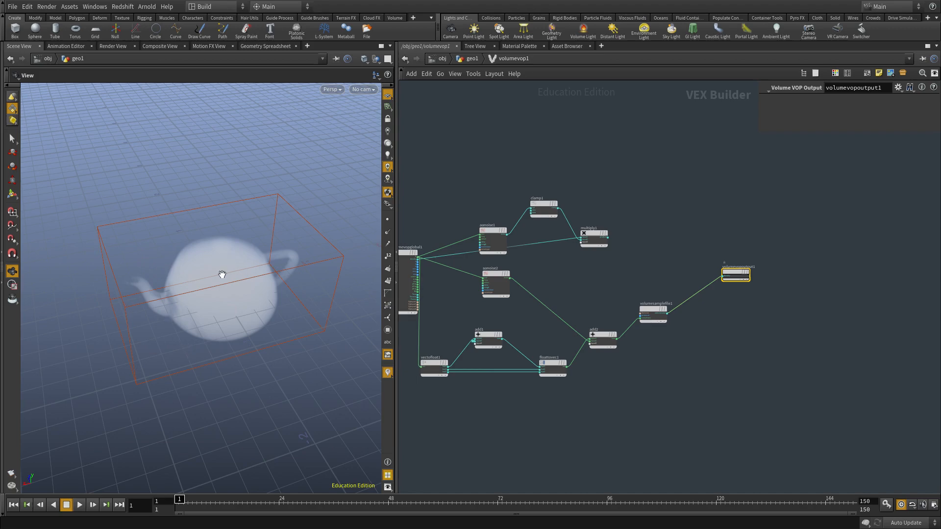
scroll(668, 282, "up", 3)
left_click(623, 311)
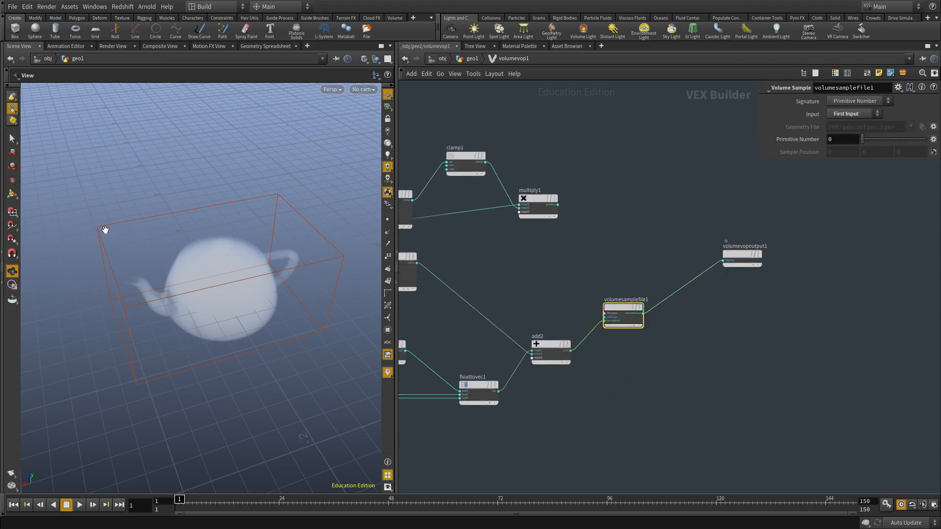
left_click(582, 243)
Return to the geo1 network and display volumevop1's noise-distorted teapot.
key("u")
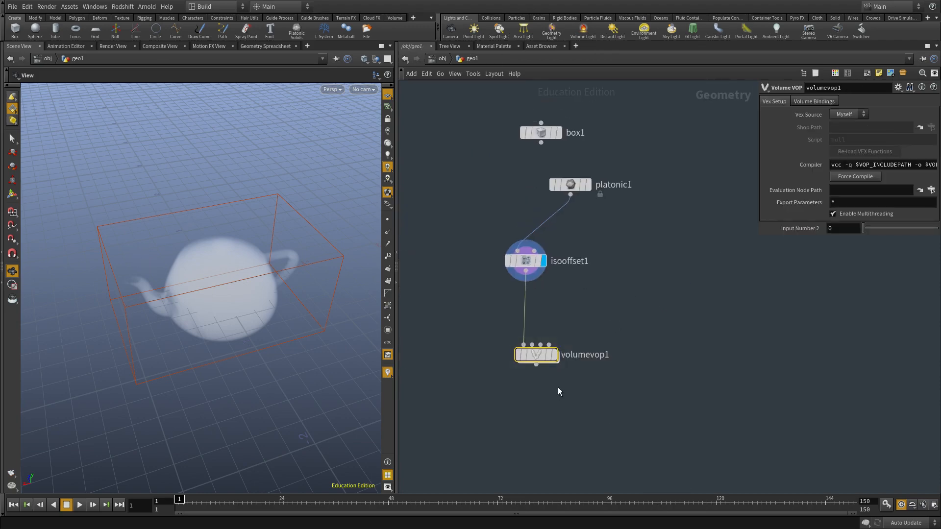
left_click(556, 333)
left_click_drag(273, 273, 177, 256)
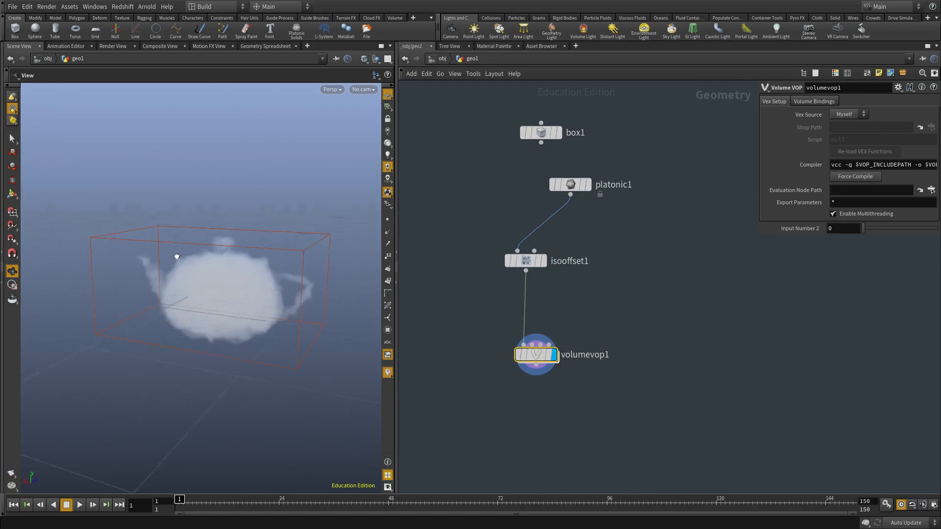
Inspect isooffset1's node information and line the platonic1 node up directly above it.
scroll(607, 274, "up", 2)
middle_click(547, 238)
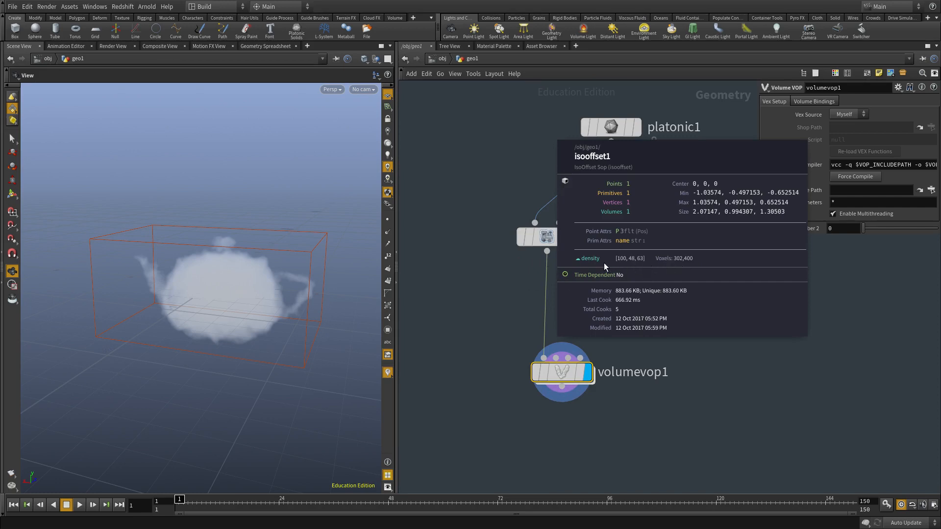
scroll(603, 263, "down", 1)
middle_click_drag(603, 263, 601, 313)
left_click_drag(619, 201, 556, 207)
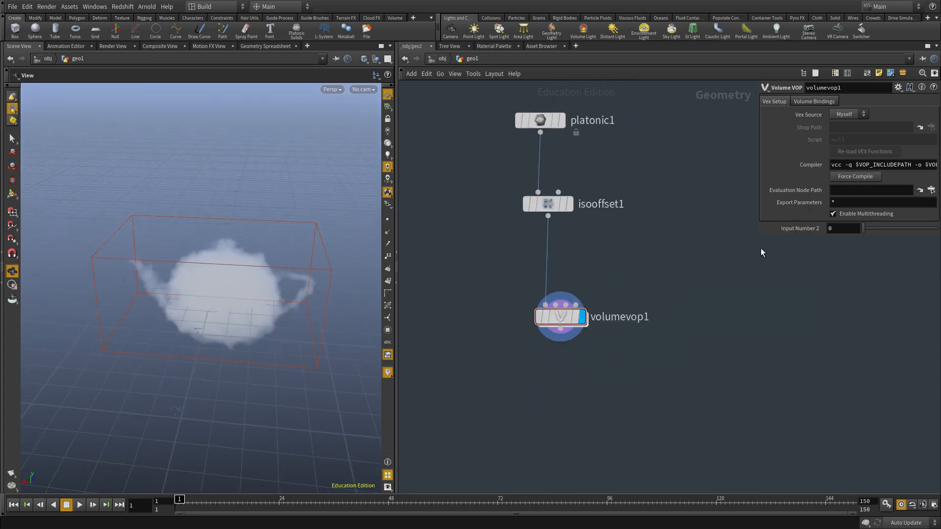
scroll(669, 290, "down", 1)
middle_click_drag(671, 290, 633, 292)
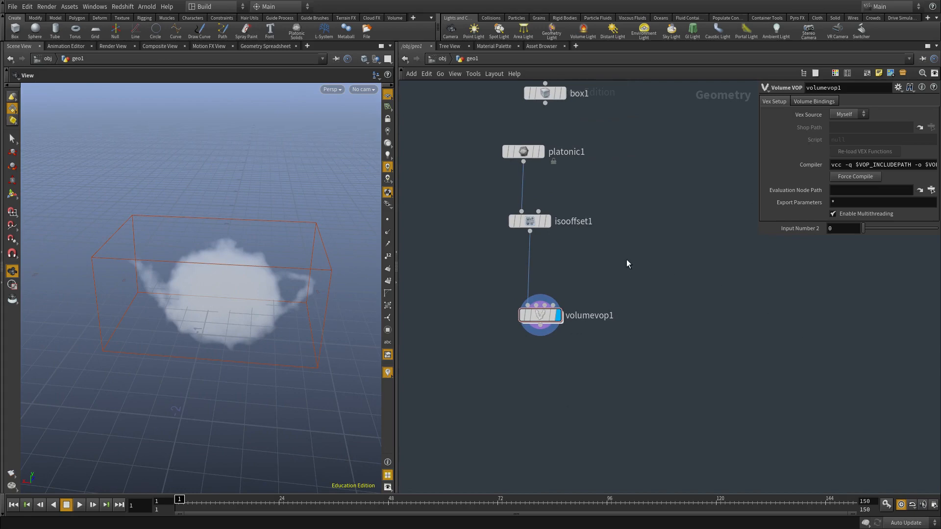
Inspect volumevop1's node information for its primitive, volume and voxel data.
middle_click_drag(539, 315, 651, 267)
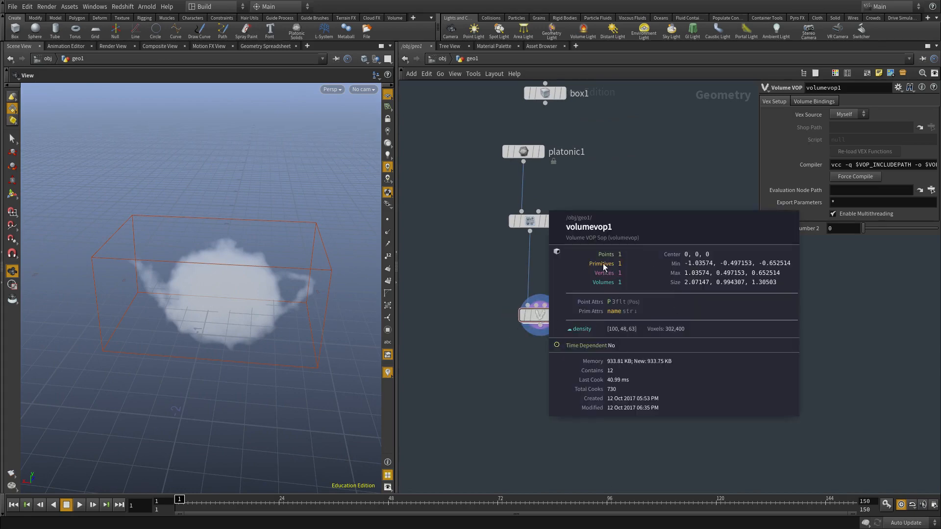
middle_click_drag(545, 316, 599, 286)
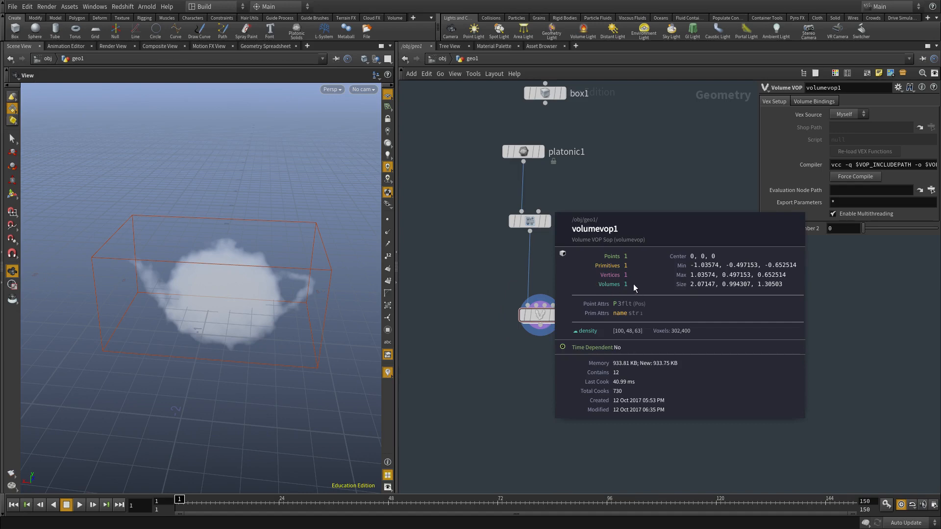
middle_click_drag(595, 283, 629, 287)
left_click_drag(200, 303, 216, 300)
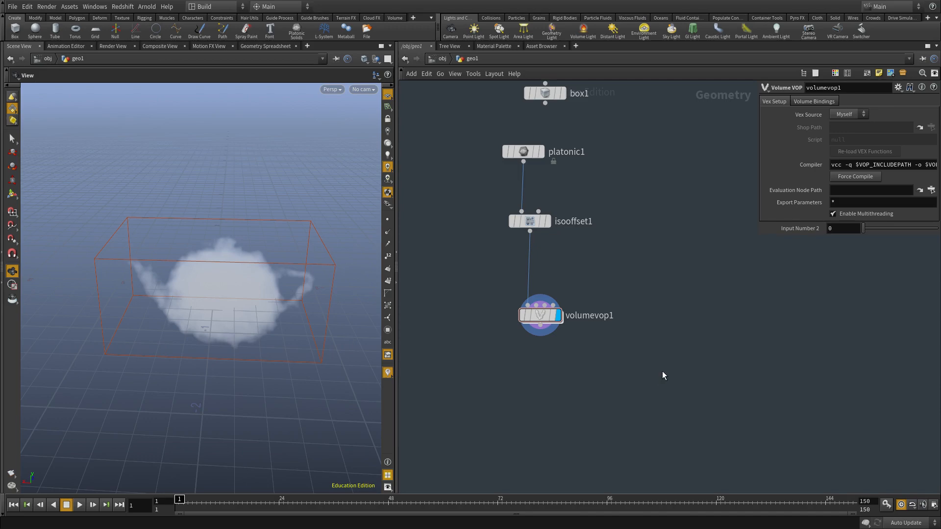
key("Tab")
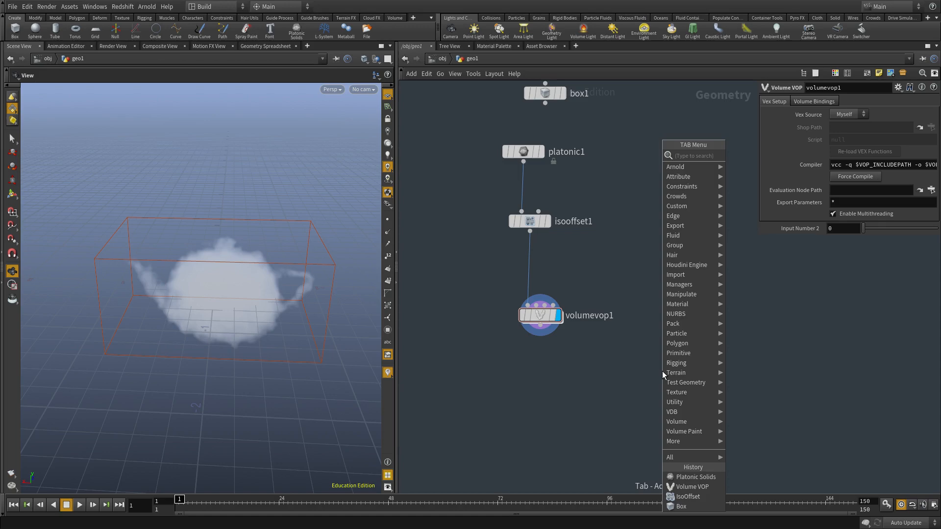
left_click(455, 408)
scroll(614, 396, "down", 1)
middle_click_drag(615, 396, 575, 351)
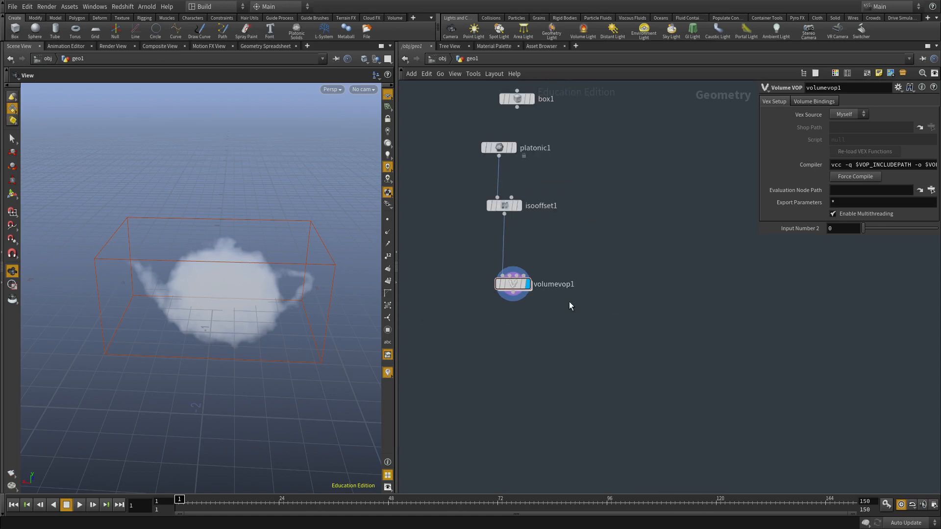
Duplicate the Utah Teapot Platonic Solids node into an empty area of the network and display the copy.
middle_click_drag(451, 225, 429, 336)
left_click(477, 259)
key("ctrl+c")
middle_click_drag(747, 280, 658, 244)
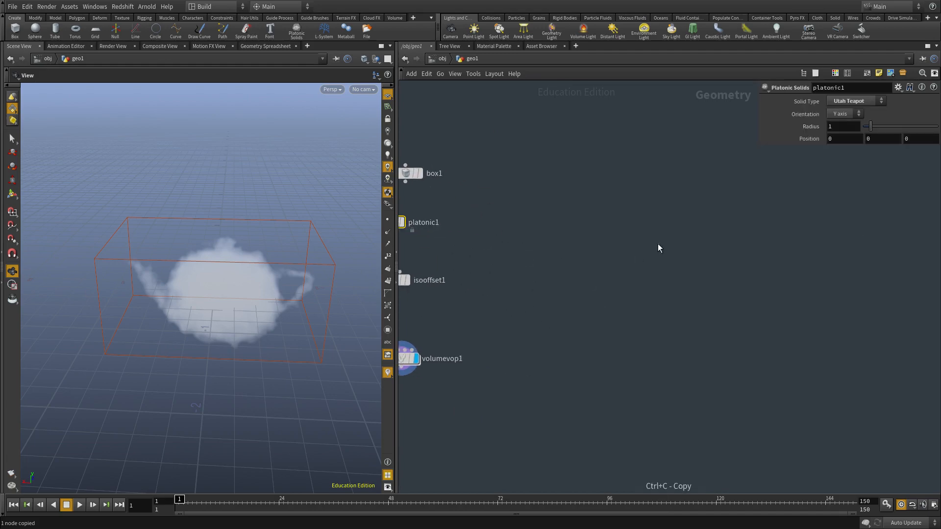
key("ctrl+v")
middle_click_drag(706, 274, 738, 295)
left_click(704, 264)
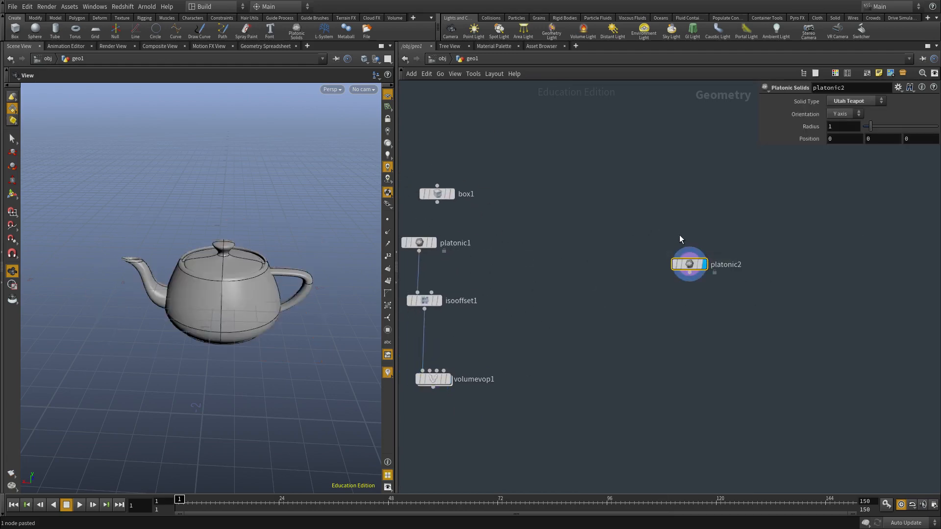
Add a VDB from Polygons node below platonic2, feed the teapot into it and display its result.
middle_click_drag(678, 237, 517, 230)
middle_click_drag(574, 306, 598, 269)
scroll(569, 278, "up", 2)
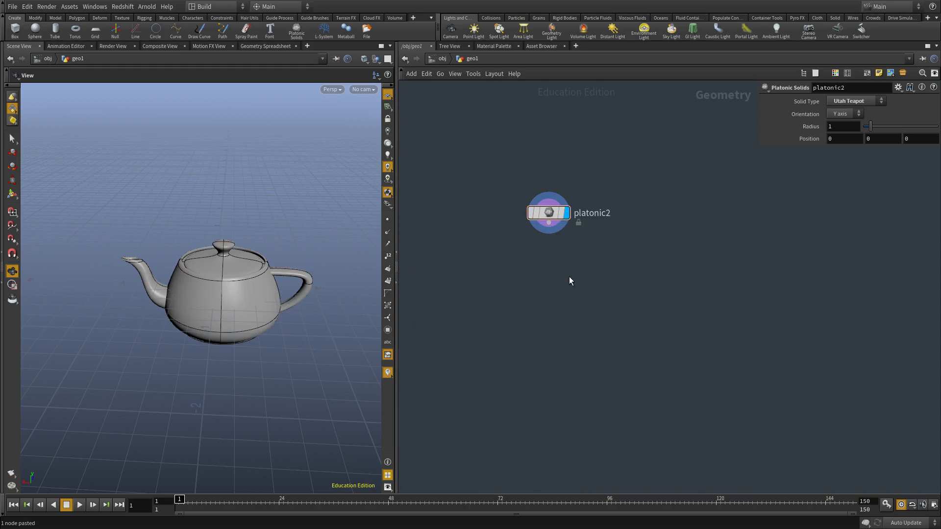
key("Tab")
type("v")
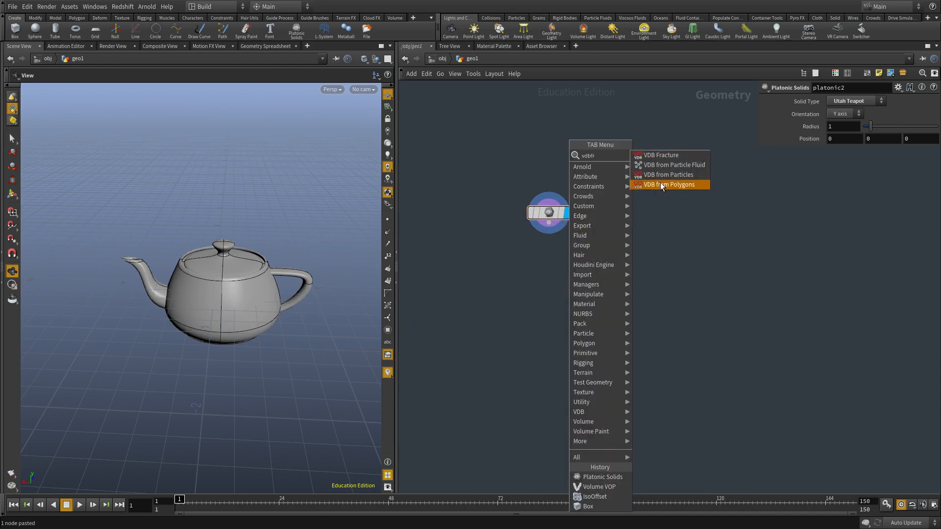
left_click(660, 184)
left_click(531, 313)
left_click_drag(548, 223, 525, 302)
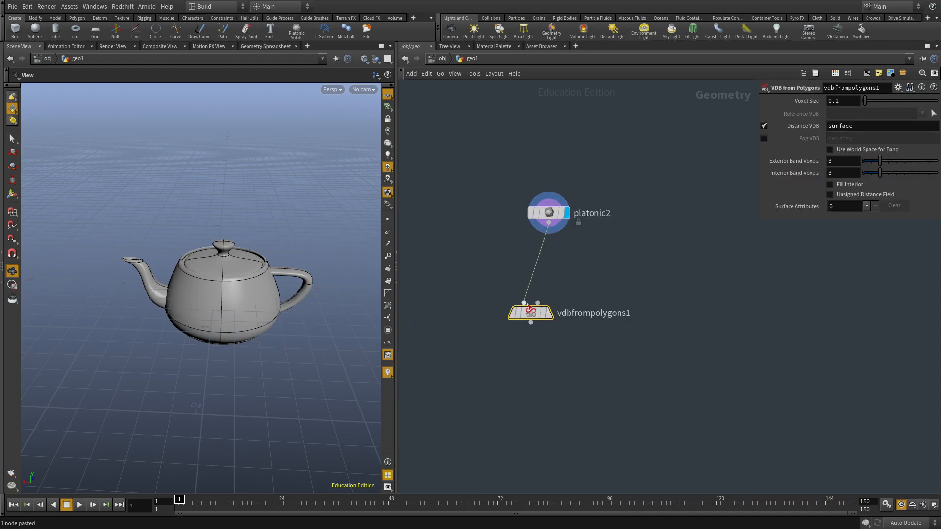
left_click_drag(483, 349, 575, 291)
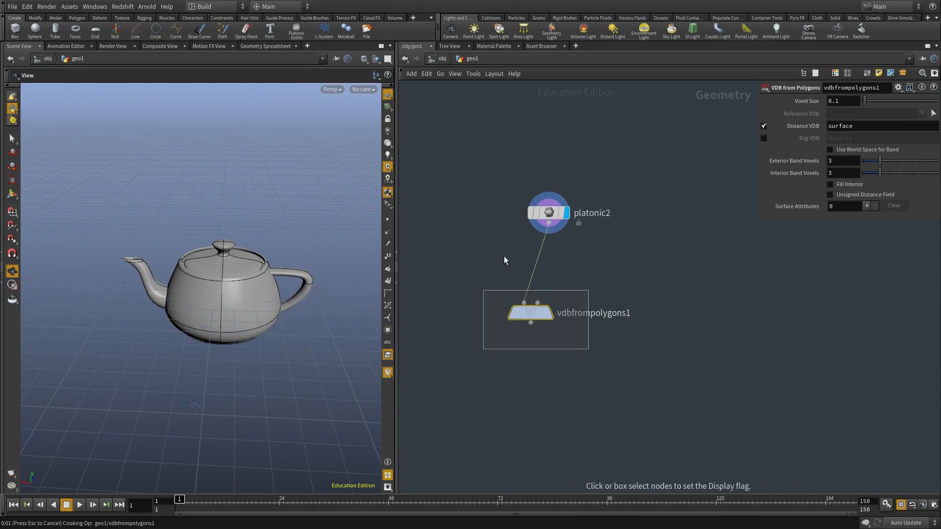
left_click_drag(589, 302, 589, 302)
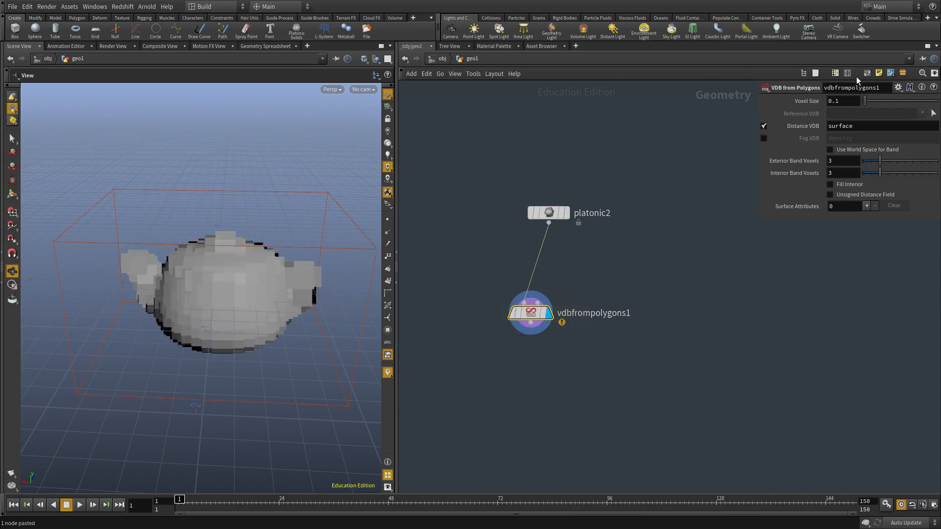
Switch vdbfrompolygons1 from the distance VDB to a density Fog VDB and set the voxel size to 0.01.
left_click(763, 127)
left_click(763, 138)
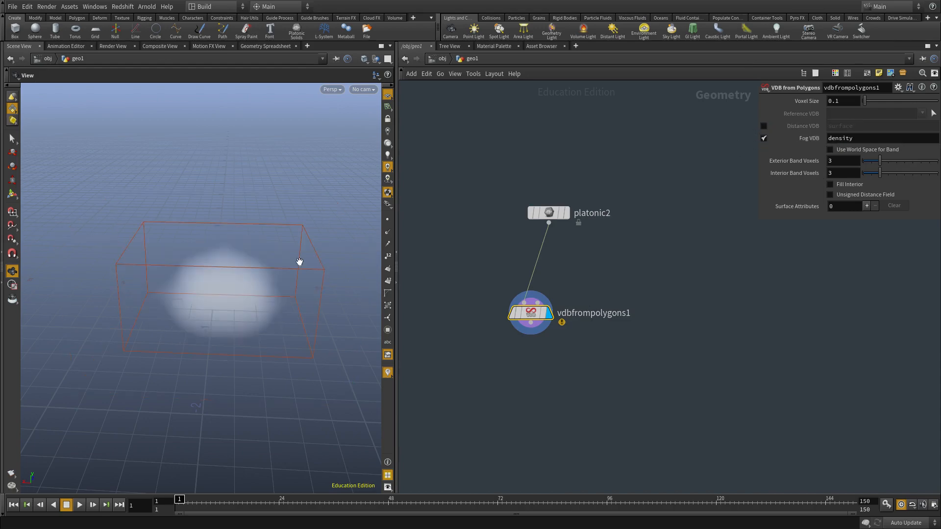
left_click_drag(840, 101, 834, 101)
type("01")
key("Return")
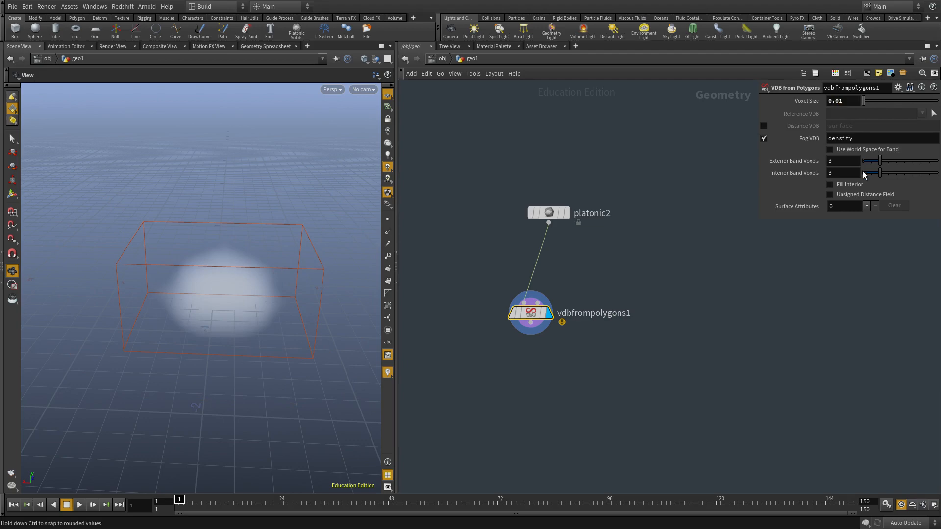
Enable Fill Interior on vdbfrompolygons1 and view the resulting fog teapot.
left_click_drag(140, 308, 130, 311)
right_click_drag(131, 311, 311, 282)
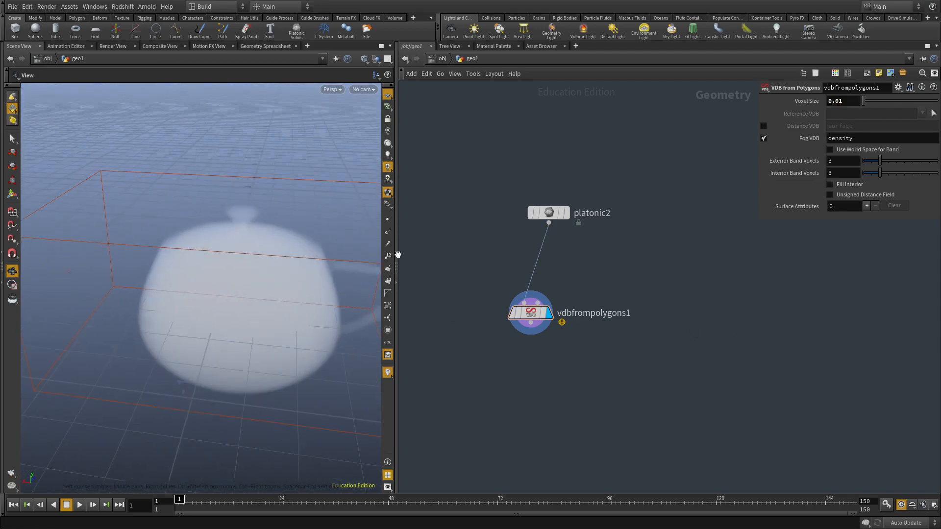
left_click(846, 185)
left_click_drag(78, 264, 202, 298)
Display the platonic2 teapot, reposition its node slightly up in the network and inspect its geometry info.
left_click(557, 213)
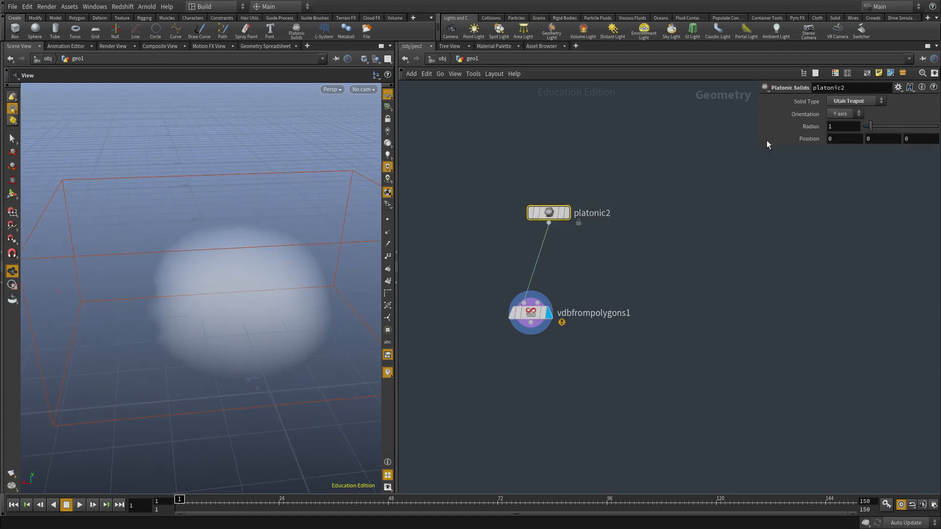
left_click(566, 213)
left_click_drag(557, 215, 522, 201)
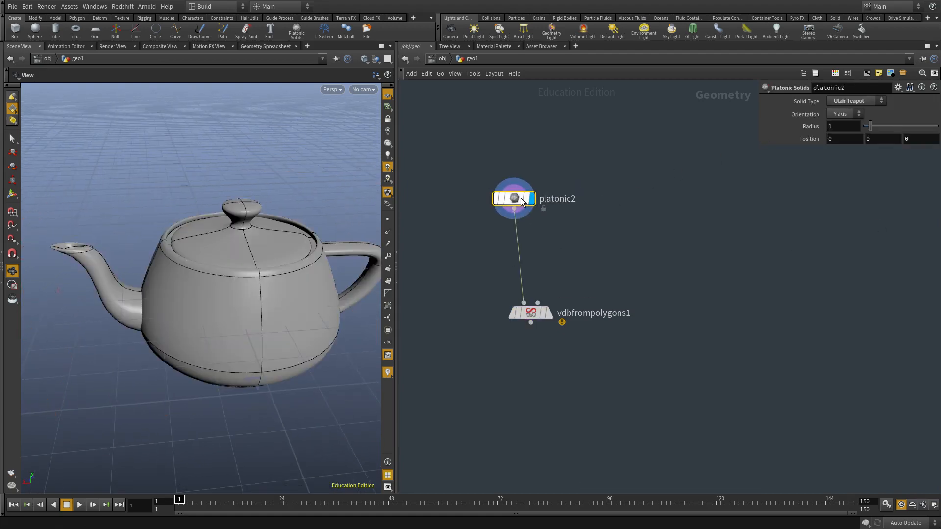
middle_click(521, 199)
Add a Convert node set to Polygon output between platonic2 and vdbfrompolygons1.
key("Tab")
type("convert")
key("Down")
key("Down")
key("Up")
key("Up")
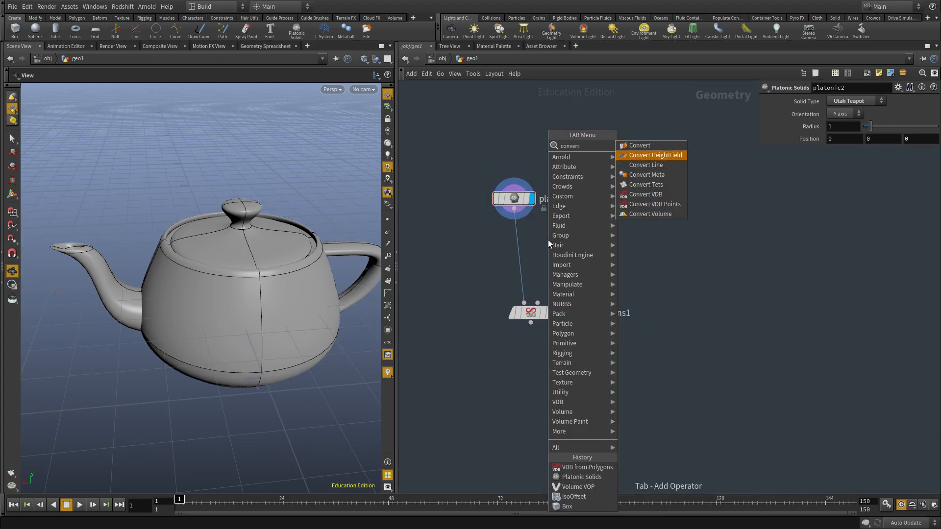
key("Return")
key("Return")
left_click_drag(548, 240, 514, 243)
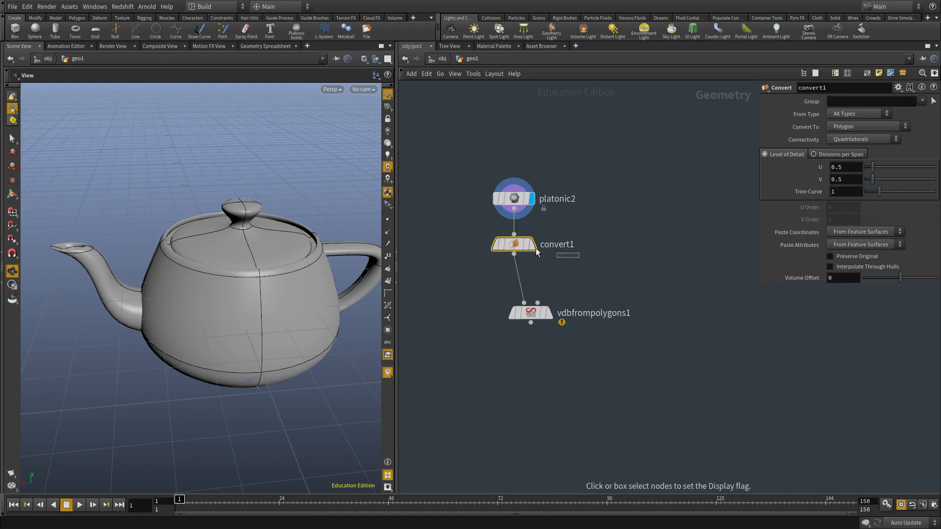
Display the vdbfrompolygons1 result from the converted teapot and select that node to show its fog settings.
left_click(532, 243)
middle_click_drag(636, 276, 638, 277)
left_click(638, 277)
key("r")
left_click_drag(491, 297, 603, 370)
right_click_drag(220, 277, 166, 281)
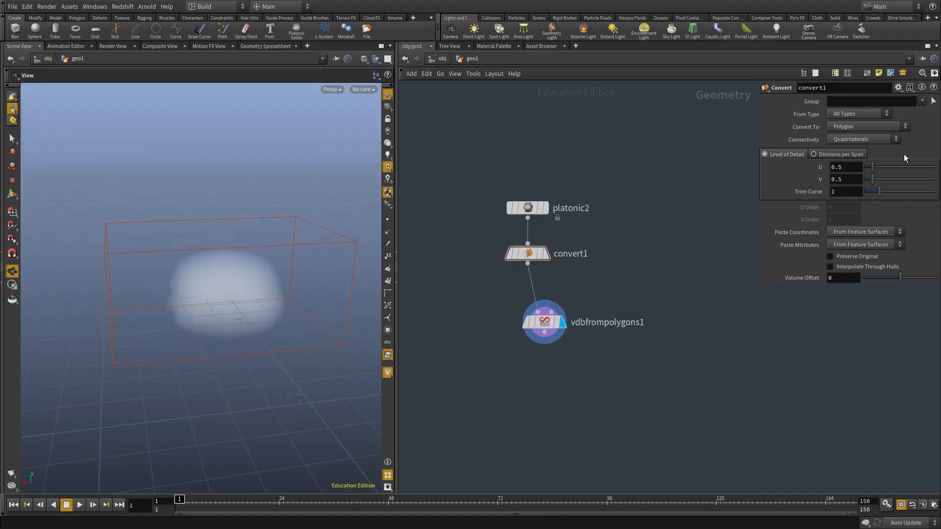
left_click(548, 322)
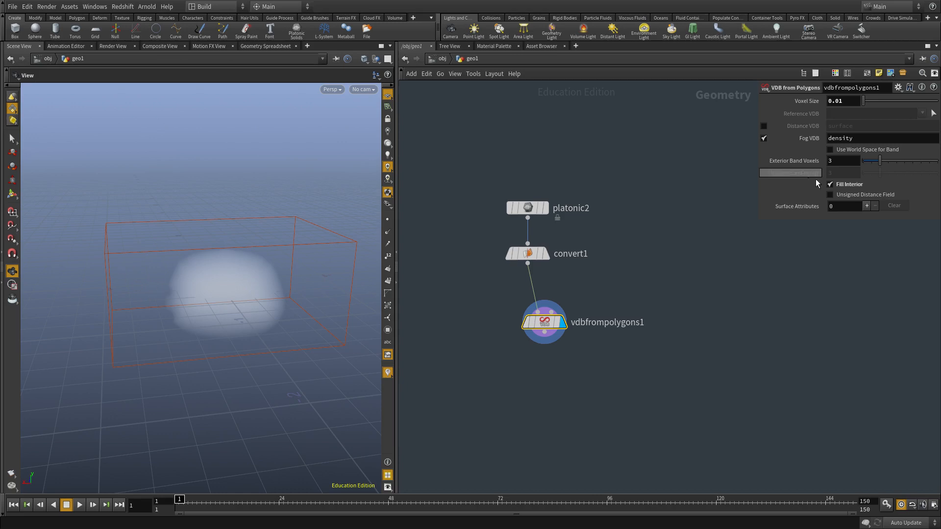
middle_click_drag(577, 347, 639, 332)
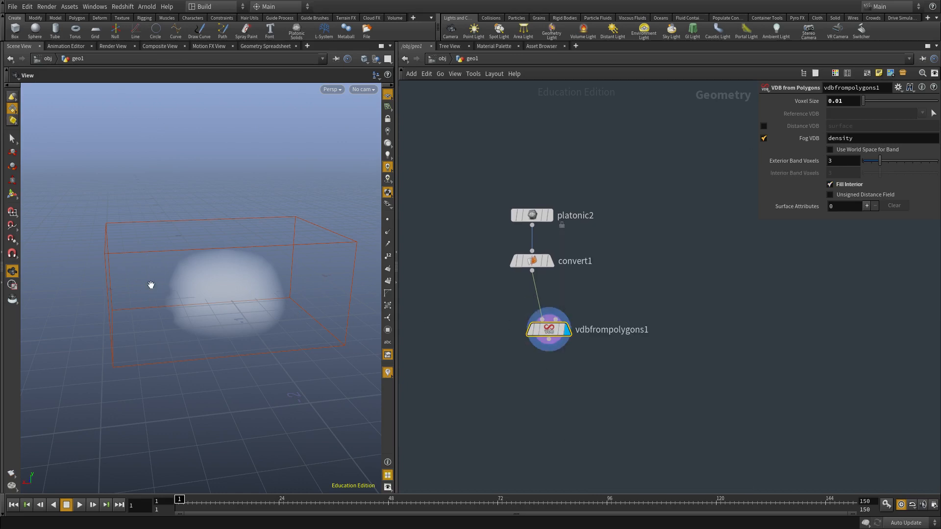
Copy volumevop1, paste it below vdbfrompolygons1, wire the VDB fog into its first input and display the result.
left_click_drag(240, 288, 356, 324)
scroll(565, 398, "down", 3)
middle_click_drag(565, 398, 813, 345)
scroll(613, 344, "up", 3)
left_click_drag(697, 361, 578, 296)
key("ctrl+c")
middle_click_drag(712, 338, 496, 327)
key("ctrl+v")
left_click(670, 274)
left_click(659, 335)
Inspect the node info of volumevop2 for its VDB grid resolution and voxel size.
mouse_move(673, 351)
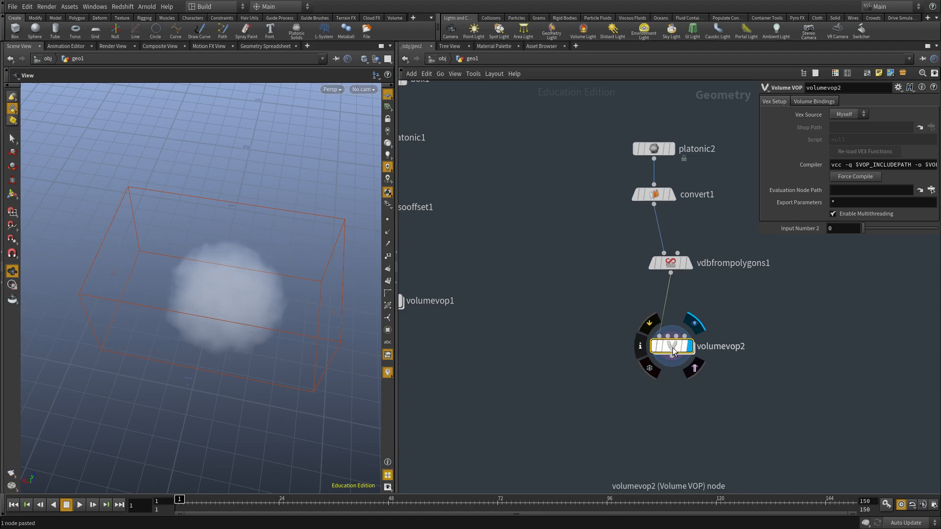
middle_click_drag(673, 351, 737, 331)
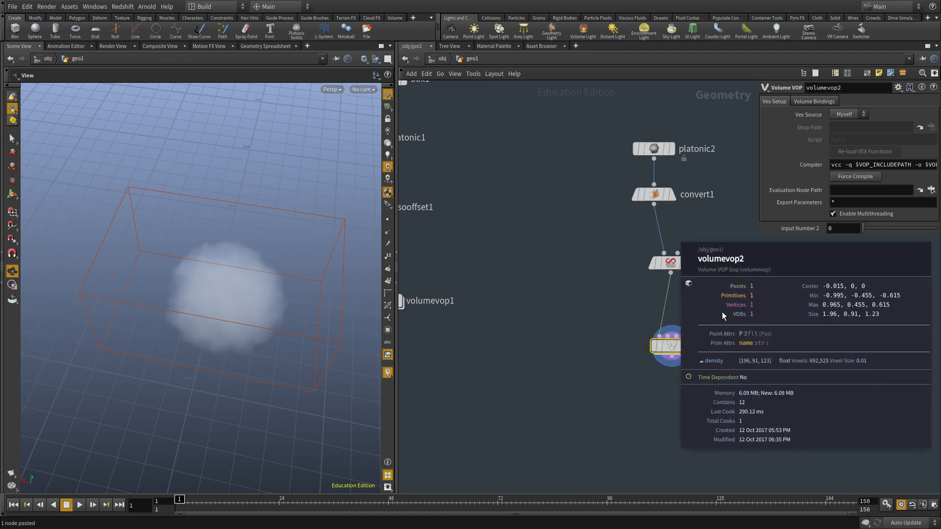
middle_click_drag(720, 314, 712, 319)
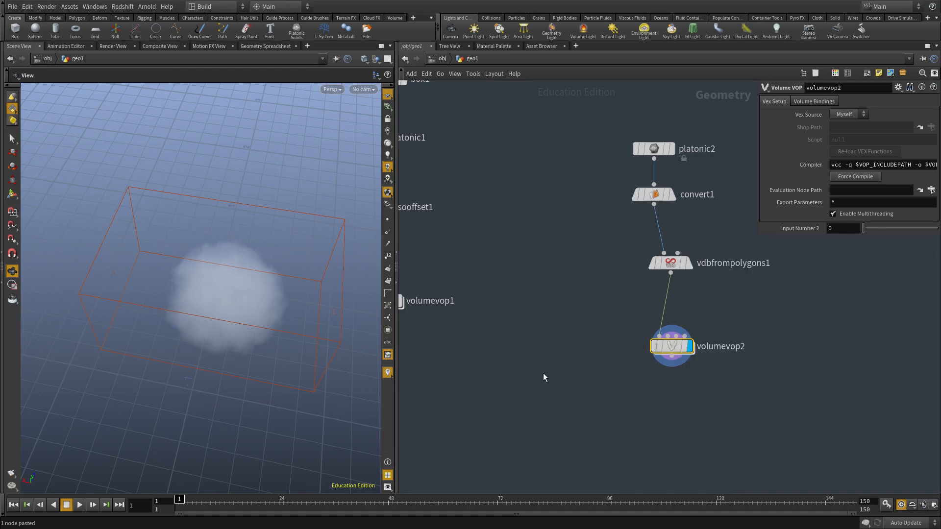
Browse the available VDB operators without adding one.
left_click(586, 377)
middle_click_drag(502, 342, 530, 290)
key("Tab")
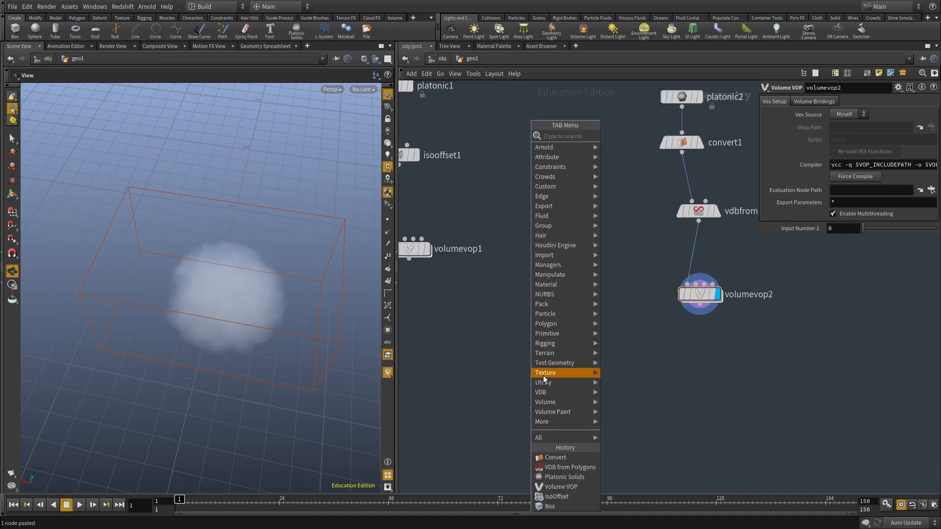
mouse_move(549, 392)
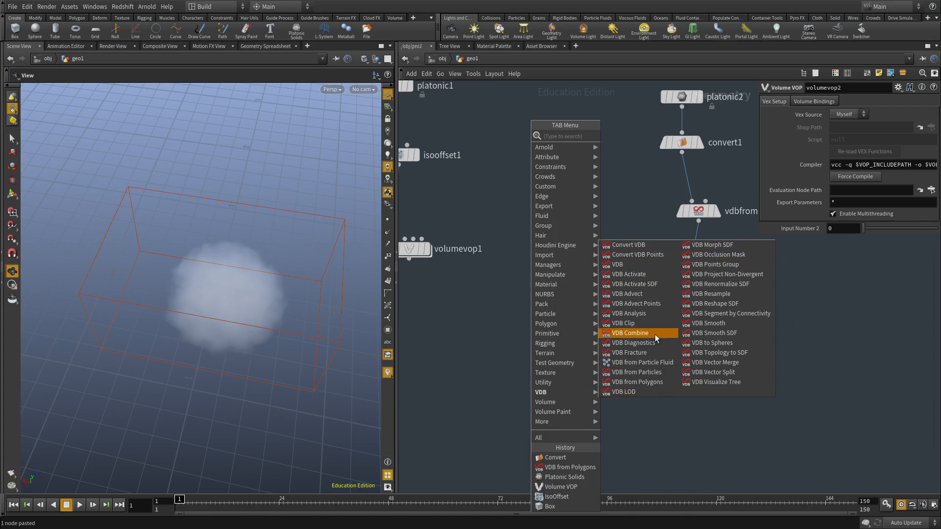
left_click(833, 331)
left_click_drag(237, 332, 249, 317)
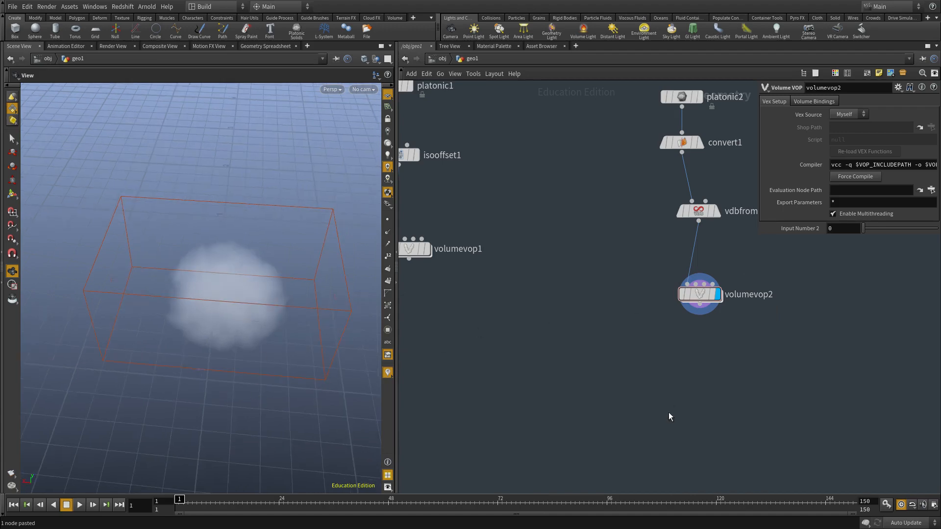
middle_click_drag(669, 413, 680, 459)
left_click_drag(236, 334, 264, 311)
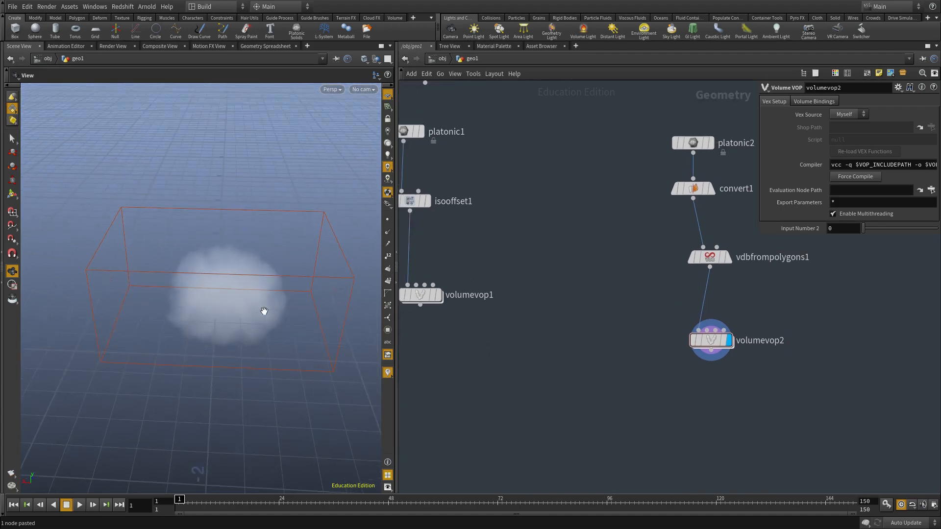
scroll(607, 330, "down", 2)
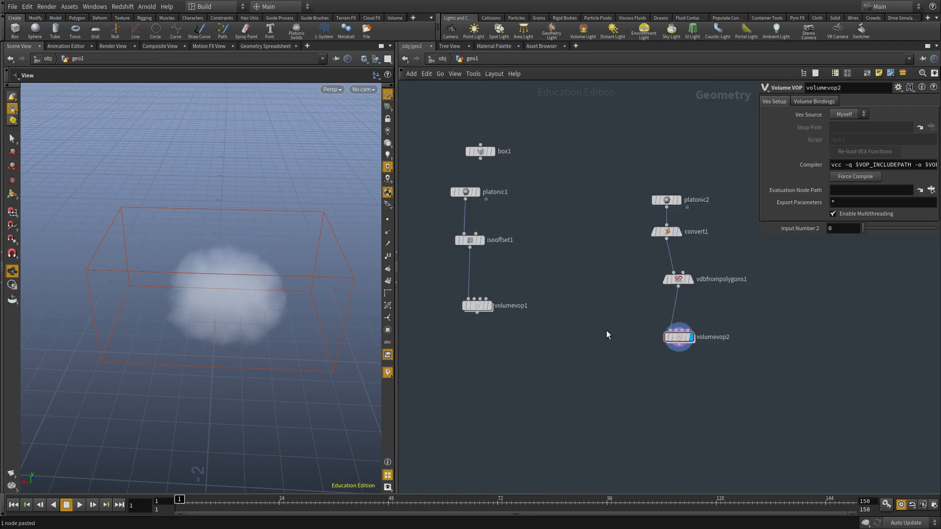